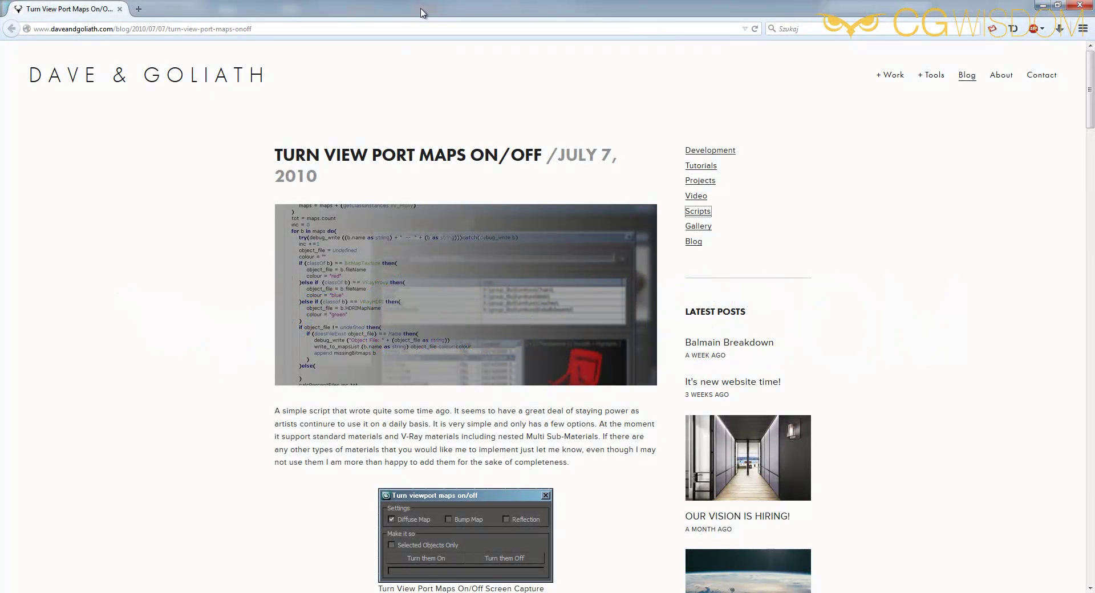
- Read the Dave & Goliath 'Turn View Port Maps On/Off' post in Firefox, selecting its web address
{"action": "scroll", "coordinate": [526, 238], "scroll_direction": "down", "scroll_amount": 2}
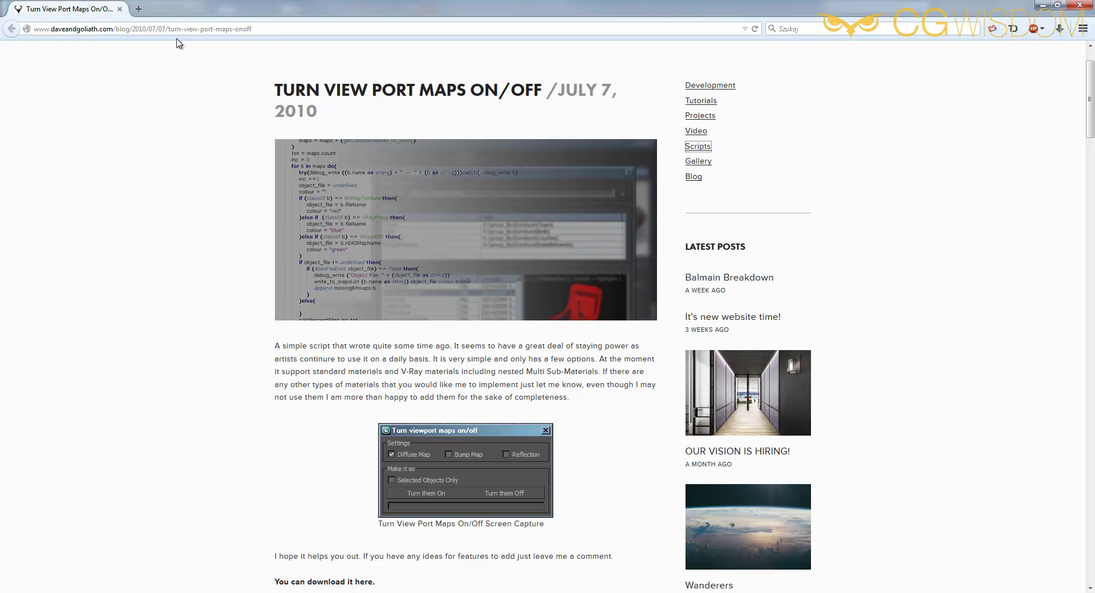
{"action": "left_click_drag", "start_coordinate": [286, 30], "coordinate": [31, 30]}
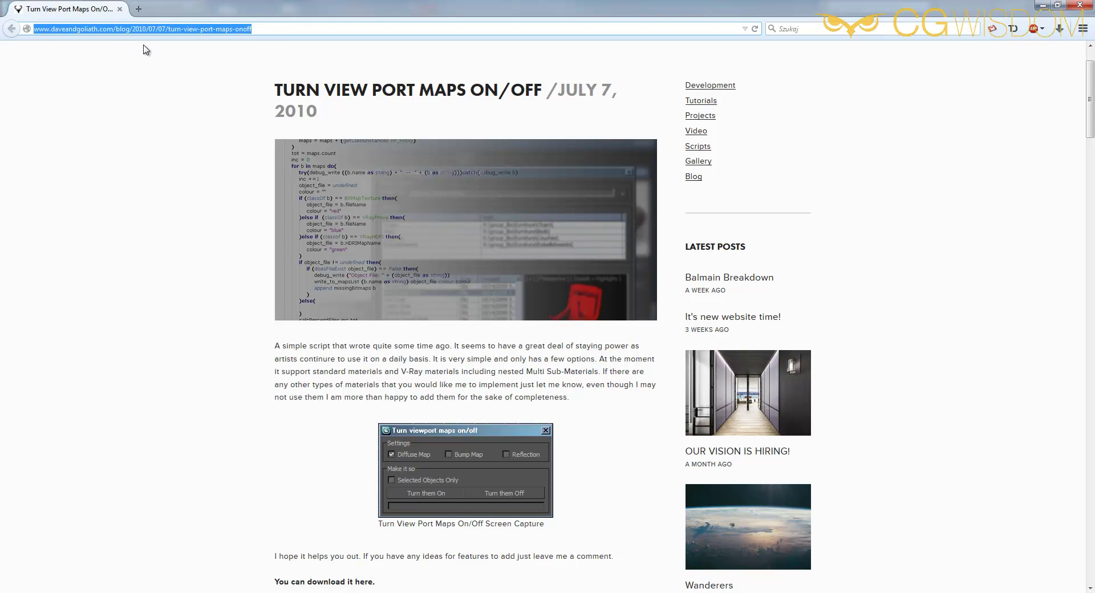
{"action": "left_click", "coordinate": [954, 259]}
{"action": "scroll", "coordinate": [927, 259], "scroll_direction": "up", "scroll_amount": 1}
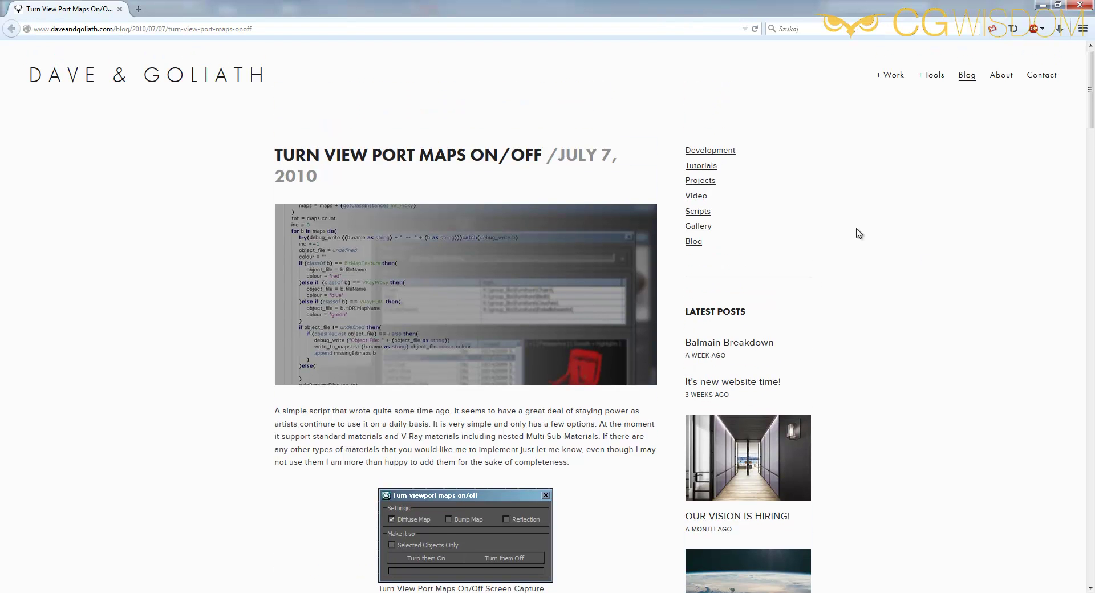
{"action": "scroll", "coordinate": [685, 239], "scroll_direction": "down", "scroll_amount": 7}
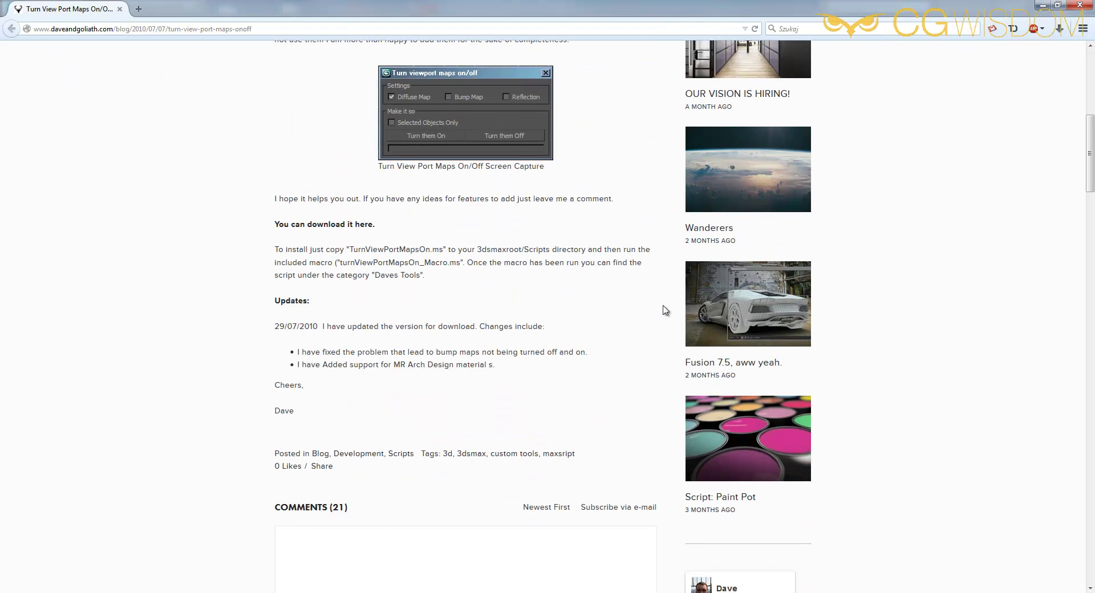
{"action": "scroll", "coordinate": [666, 309], "scroll_direction": "up", "scroll_amount": 4}
{"action": "scroll", "coordinate": [665, 309], "scroll_direction": "up", "scroll_amount": 3}
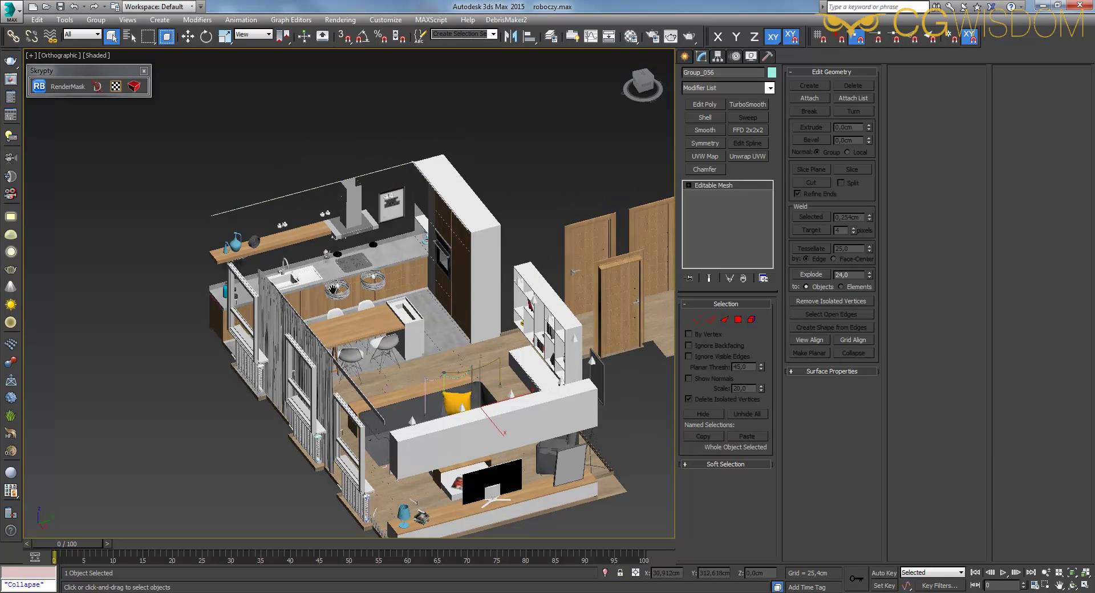
- Launch the viewport maps on/off script, move its dialog top-right and widen the viewport
{"action": "left_click", "coordinate": [116, 89]}
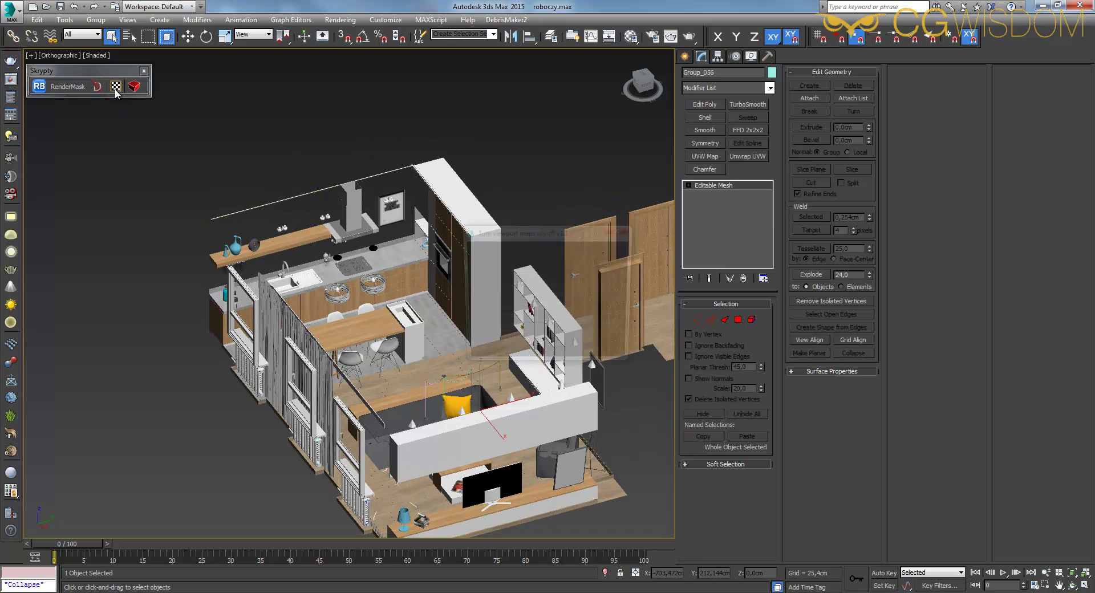
{"action": "mouse_move", "coordinate": [546, 231]}
{"action": "left_mouse_down"}
{"action": "mouse_move", "coordinate": [717, 74]}
{"action": "mouse_move", "coordinate": [656, 92]}
{"action": "left_mouse_up"}
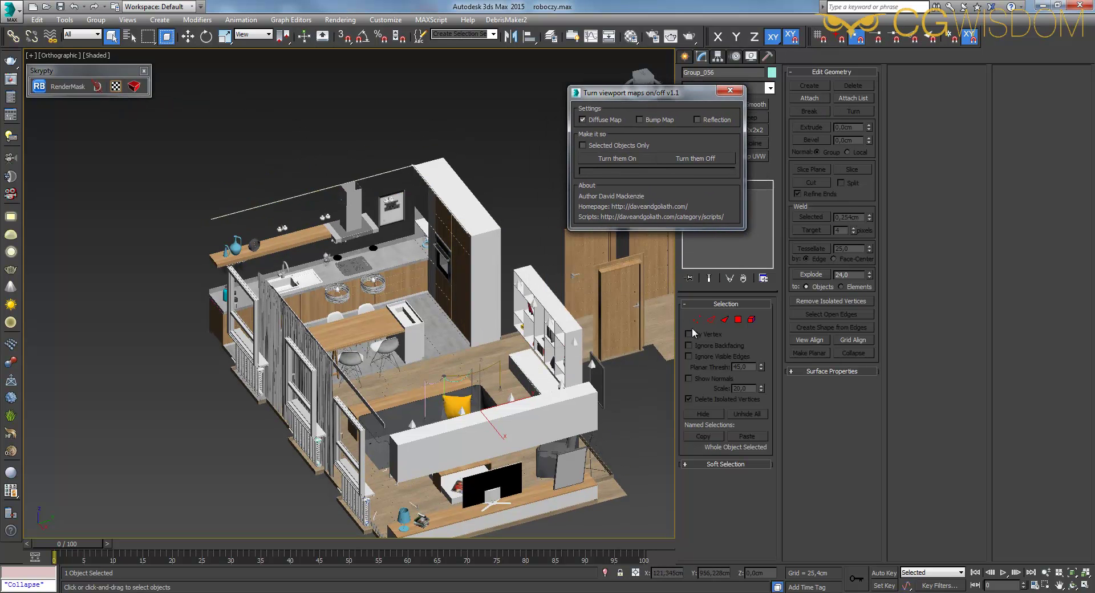
{"action": "left_click_drag", "start_coordinate": [672, 322], "coordinate": [918, 327]}
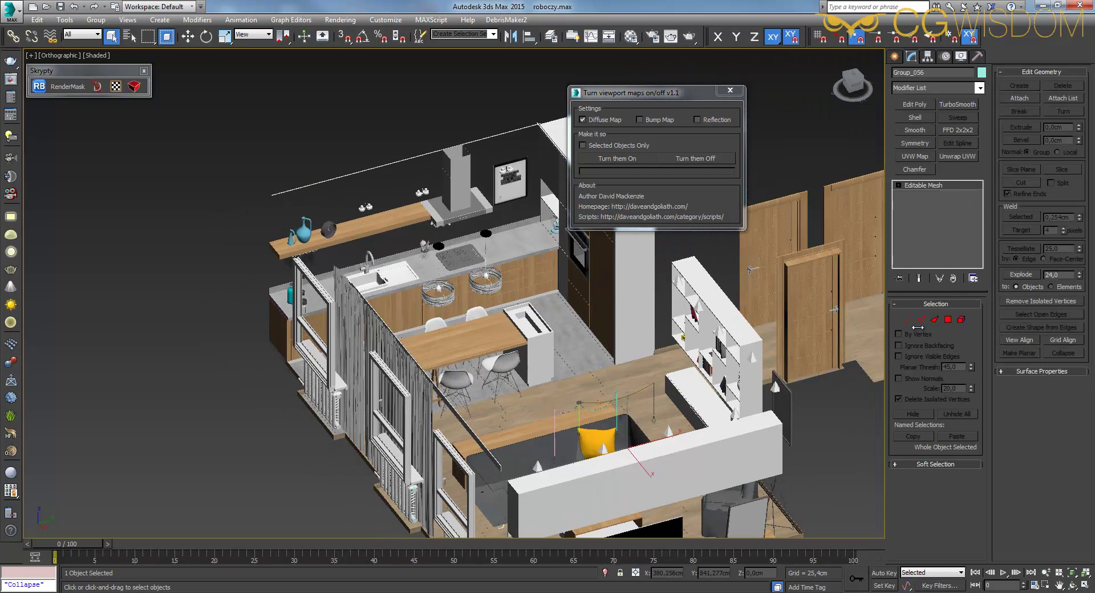
- Orbit and zoom the apartment view in close on the bookshelf
{"action": "scroll", "coordinate": [599, 369], "scroll_direction": "down", "scroll_amount": 3}
{"action": "mouse_move", "coordinate": [510, 275]}
{"action": "middle_mouse_down", "text": "alt"}
{"action": "mouse_move", "coordinate": [503, 304]}
{"action": "mouse_move", "coordinate": [561, 261]}
{"action": "middle_mouse_up", "text": "alt"}
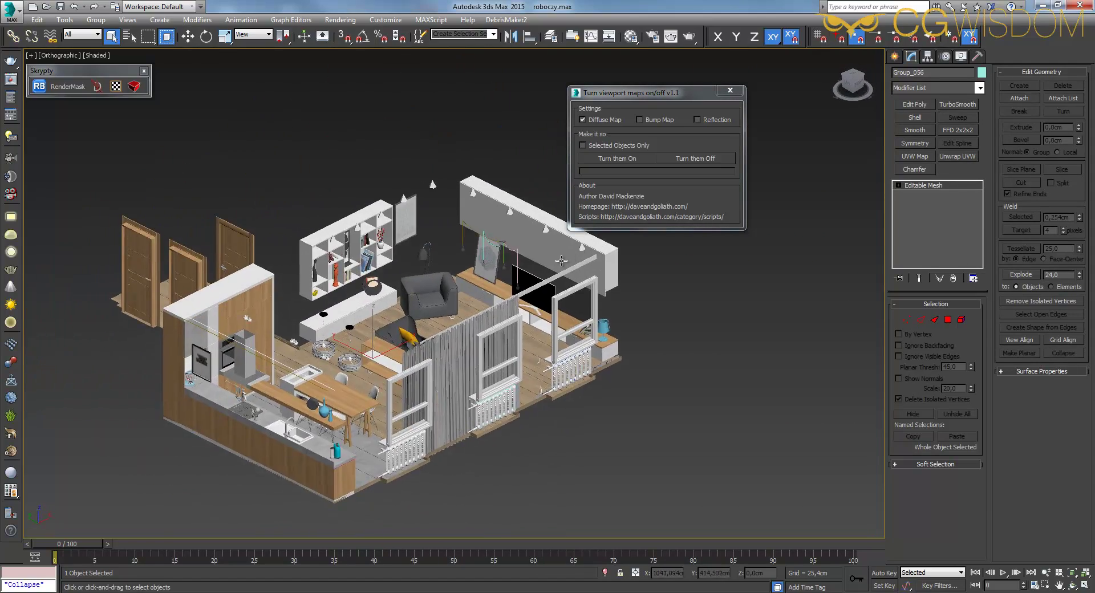
{"action": "middle_click_drag", "start_coordinate": [429, 231], "coordinate": [419, 244], "text": "alt"}
{"action": "scroll", "coordinate": [419, 244], "scroll_direction": "up", "scroll_amount": 5}
- In wireframe display, box-select the four books on the shelf
{"action": "scroll", "coordinate": [410, 244], "scroll_direction": "up", "scroll_amount": 1}
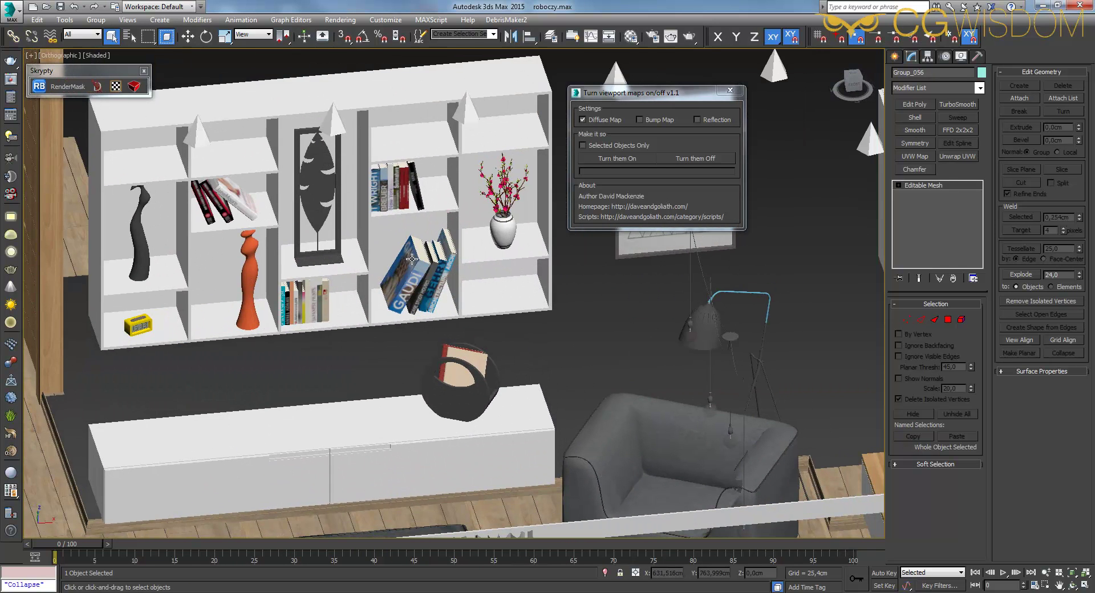
{"action": "key", "text": "F3"}
{"action": "left_click", "coordinate": [445, 273]}
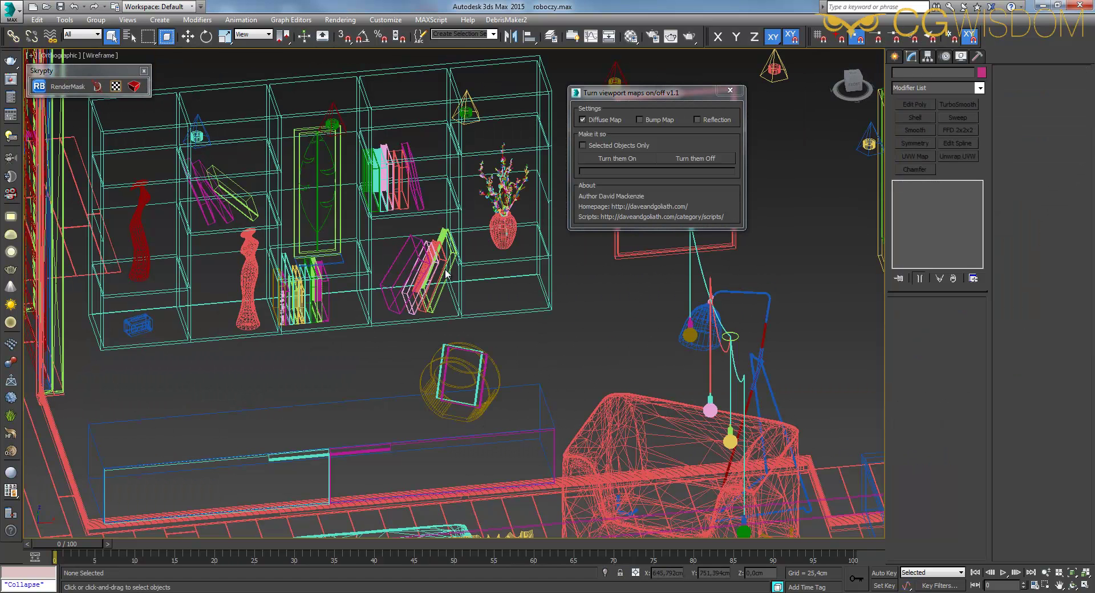
{"action": "left_click_drag", "start_coordinate": [440, 266], "coordinate": [442, 267]}
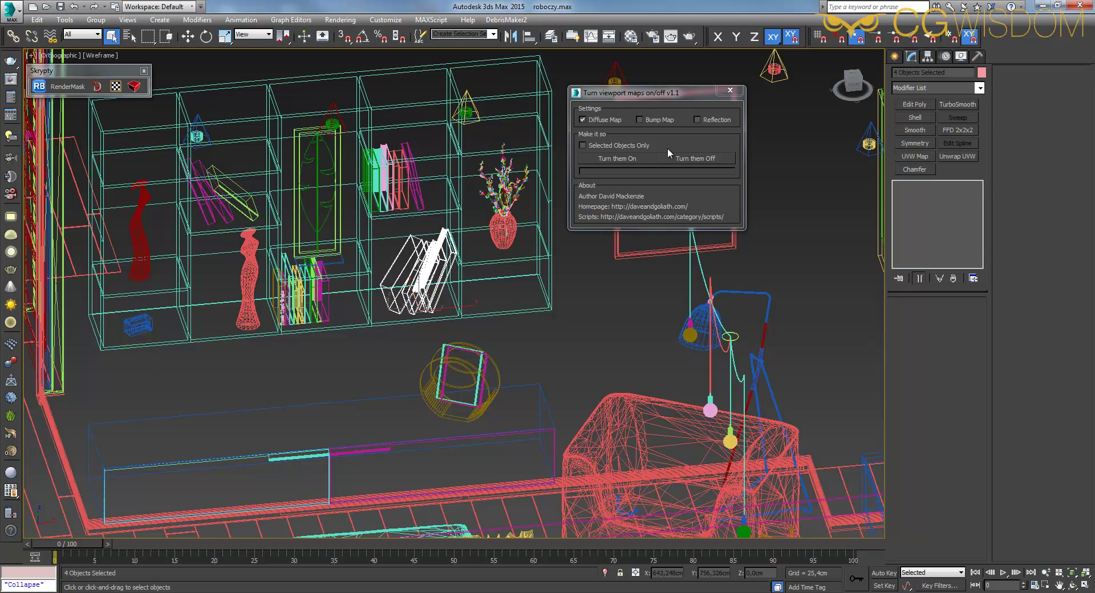
- Return to shaded display, isolate the four selected books and zoom out
{"action": "key", "text": "F3"}
{"action": "key", "text": "z"}
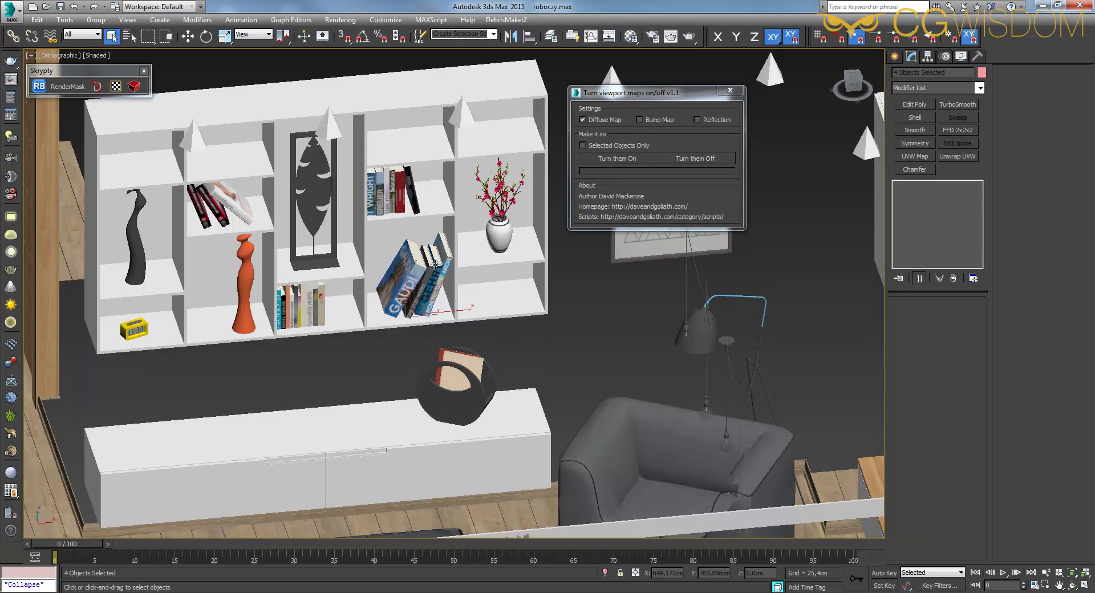
{"action": "scroll", "coordinate": [471, 263], "scroll_direction": "down", "scroll_amount": 2}
{"action": "scroll", "coordinate": [472, 263], "scroll_direction": "down", "scroll_amount": 2}
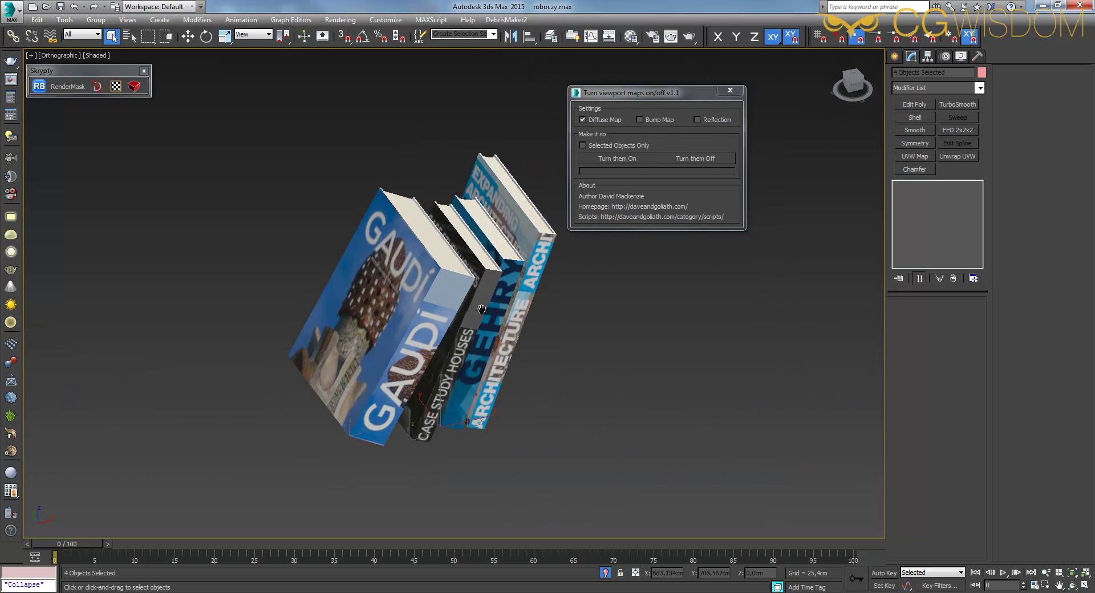
{"action": "scroll", "coordinate": [472, 263], "scroll_direction": "down", "scroll_amount": 2}
{"action": "scroll", "coordinate": [472, 263], "scroll_direction": "down", "scroll_amount": 1}
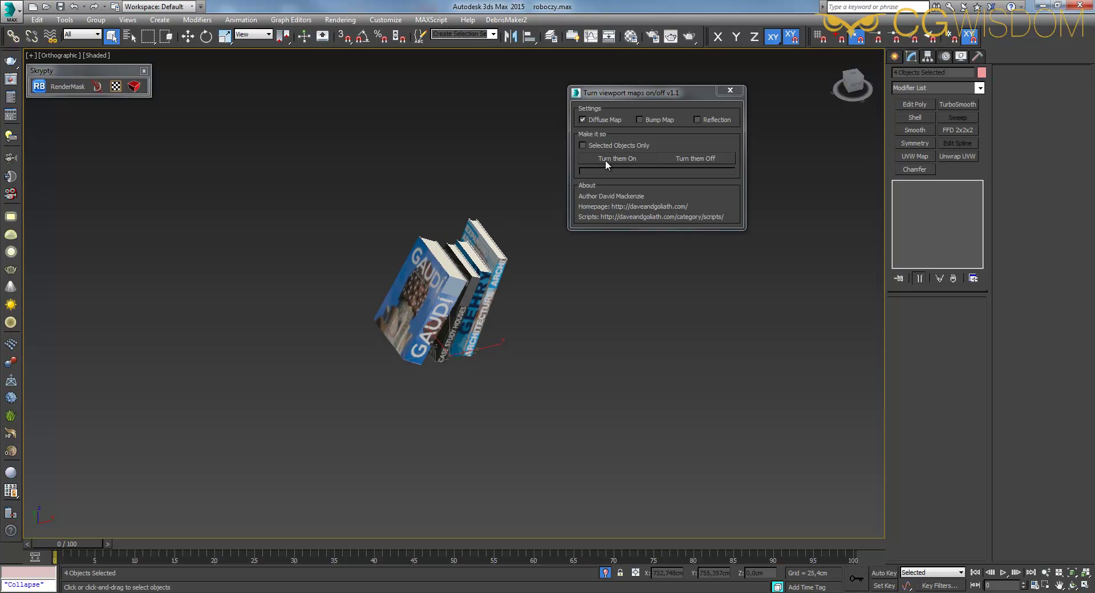
- Turn the books' diffuse maps off, then back on, with the script dialog
{"action": "left_click", "coordinate": [700, 157]}
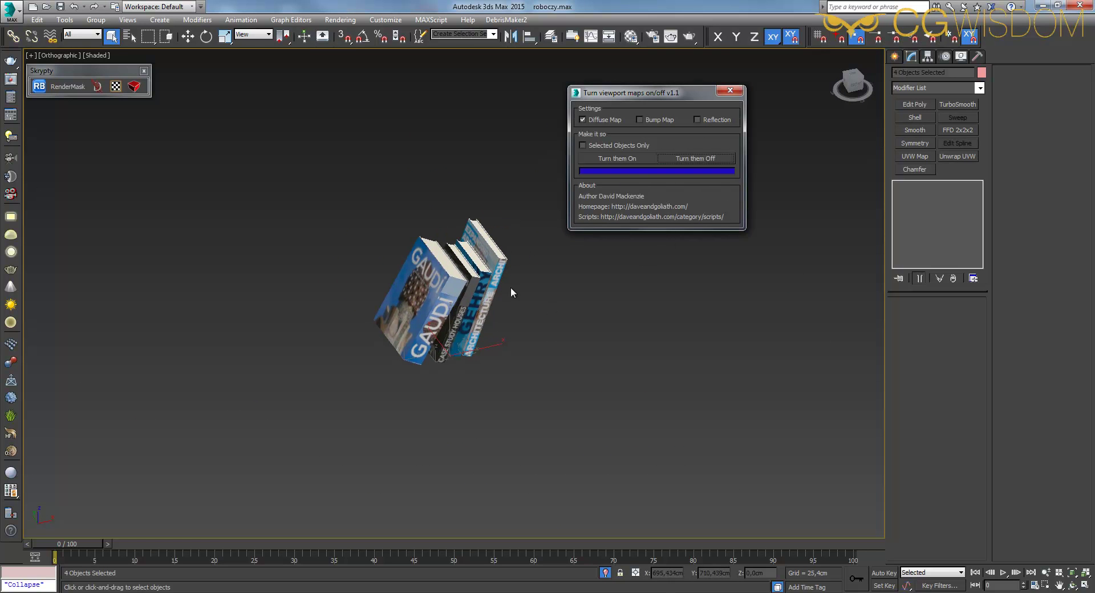
{"action": "scroll", "coordinate": [485, 313], "scroll_direction": "down", "scroll_amount": 2}
{"action": "scroll", "coordinate": [486, 314], "scroll_direction": "up", "scroll_amount": 2}
{"action": "scroll", "coordinate": [481, 318], "scroll_direction": "up", "scroll_amount": 1}
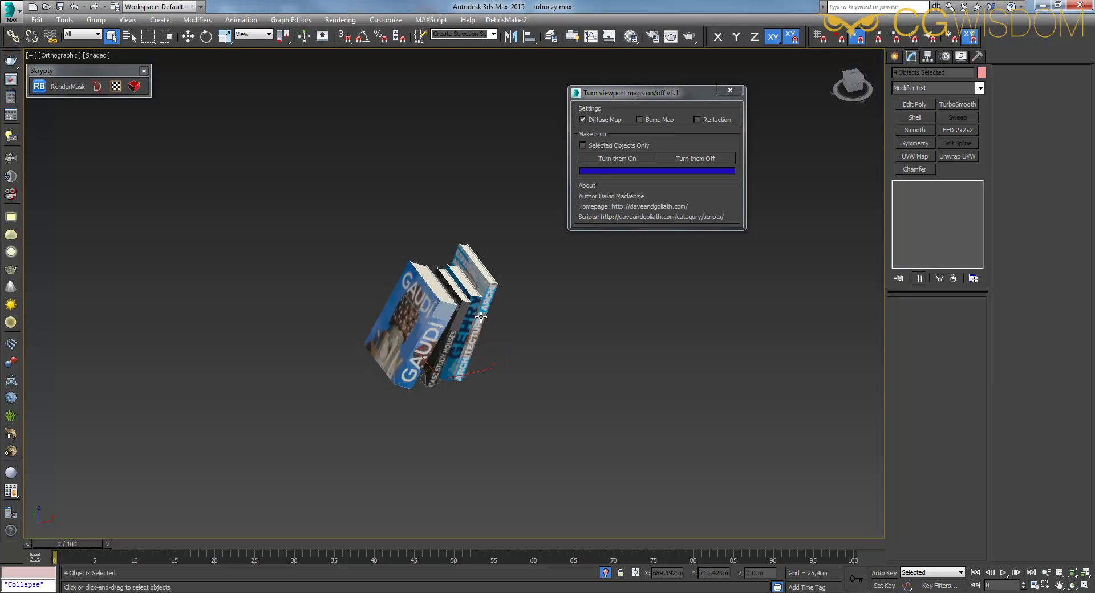
{"action": "scroll", "coordinate": [480, 318], "scroll_direction": "up", "scroll_amount": 2}
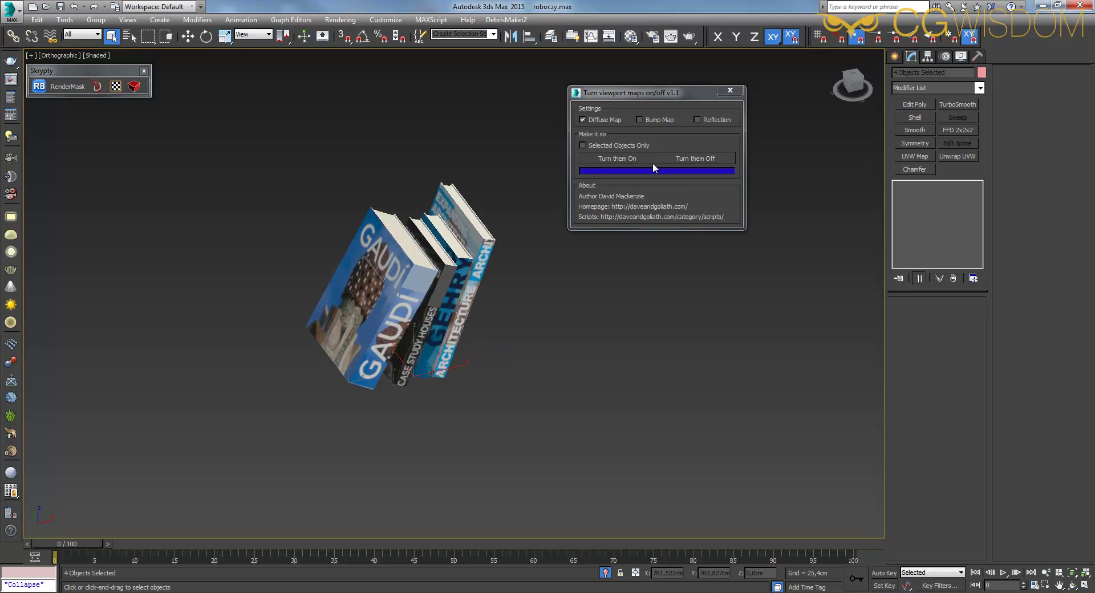
{"action": "left_click", "coordinate": [632, 159]}
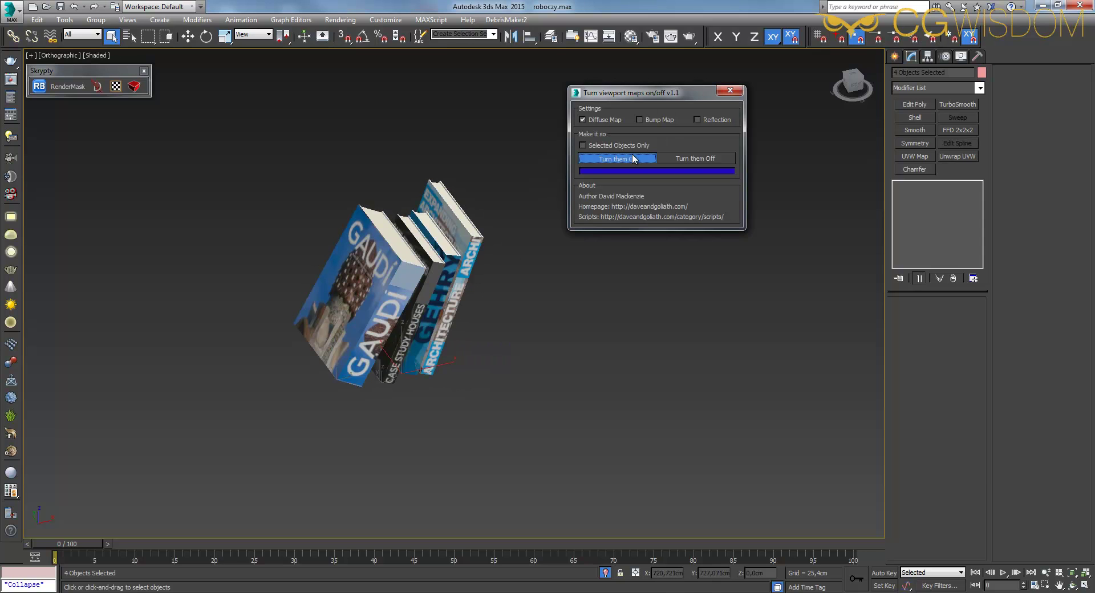
- Toggle the books' diffuse maps off and on again, then end isolation to show the room
{"action": "middle_click_drag", "start_coordinate": [430, 355], "coordinate": [409, 347]}
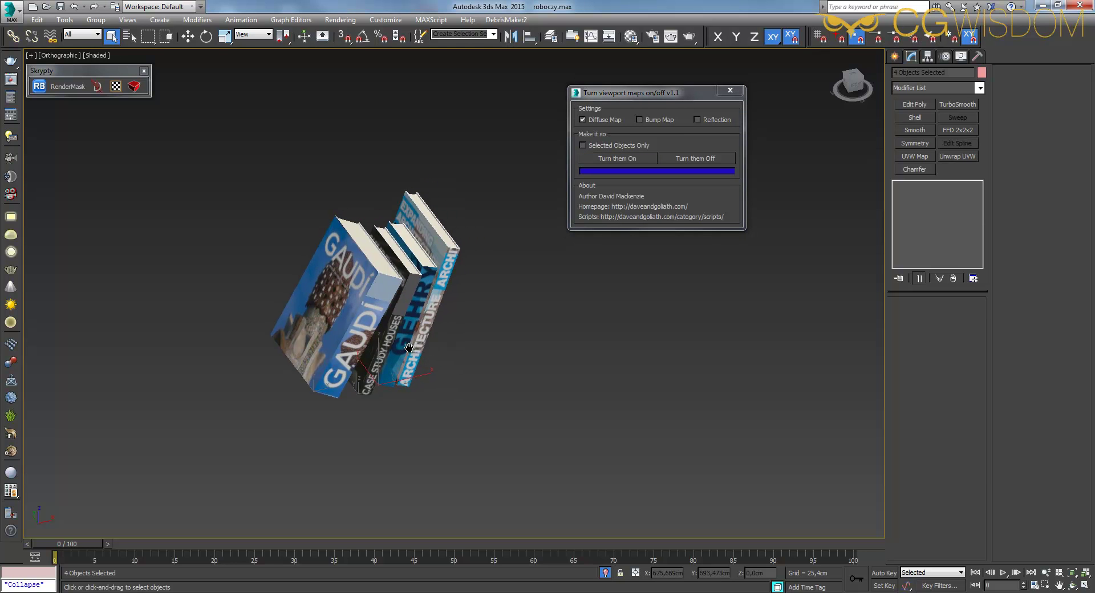
{"action": "left_click", "coordinate": [720, 159]}
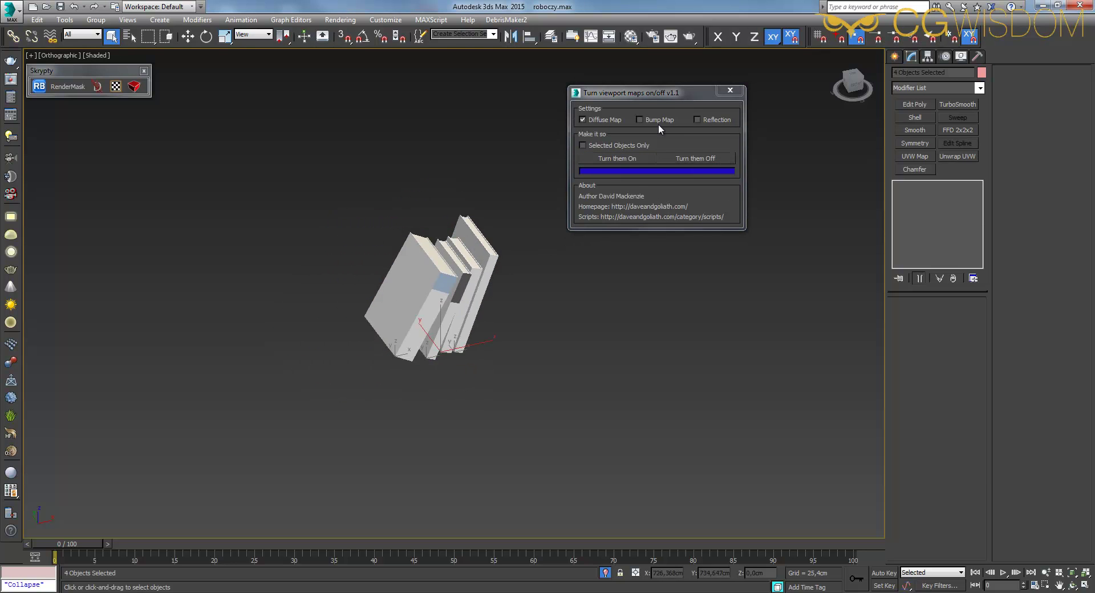
{"action": "scroll", "coordinate": [485, 261], "scroll_direction": "up", "scroll_amount": 3}
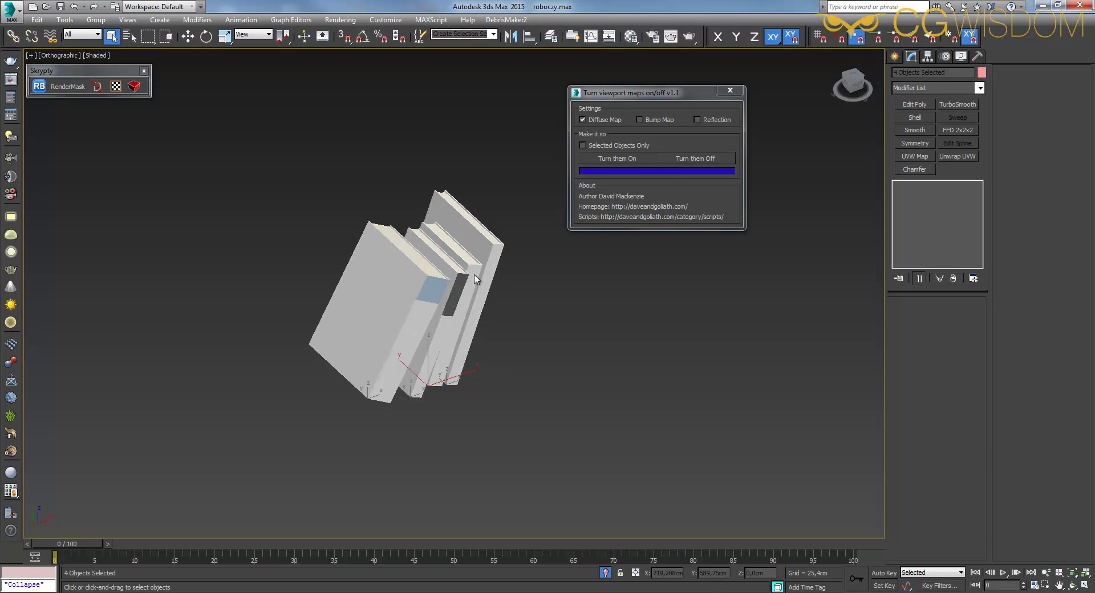
{"action": "left_click", "coordinate": [619, 158]}
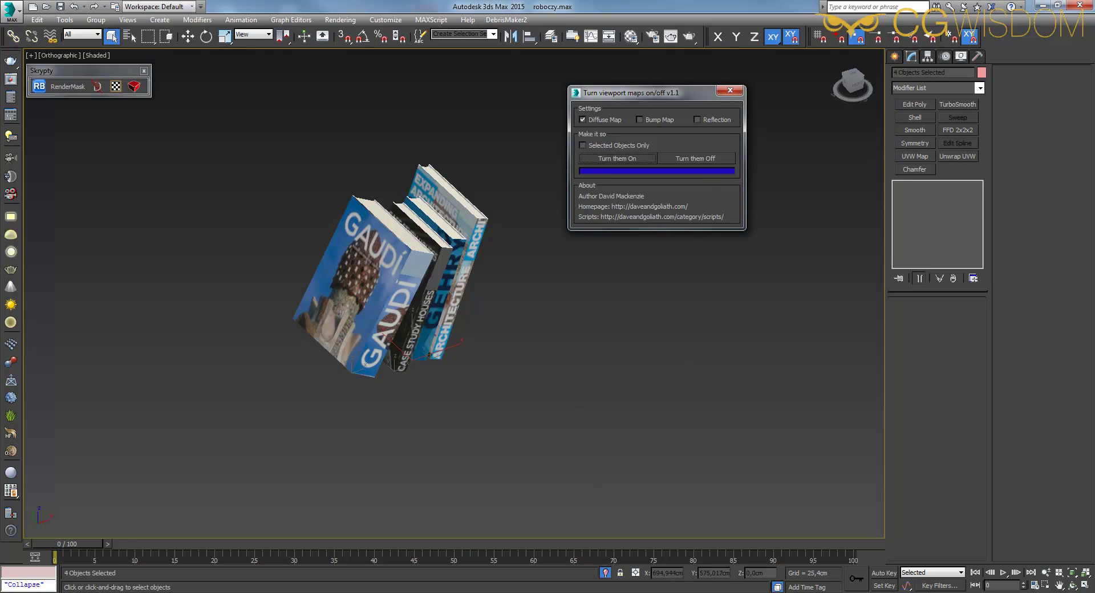
{"action": "left_click", "coordinate": [605, 572]}
- Zoom, pan and orbit around the apartment, selecting the Group_188 mesh
{"action": "scroll", "coordinate": [429, 223], "scroll_direction": "down", "scroll_amount": 6}
{"action": "scroll", "coordinate": [434, 234], "scroll_direction": "down", "scroll_amount": 2}
{"action": "scroll", "coordinate": [436, 240], "scroll_direction": "down", "scroll_amount": 2}
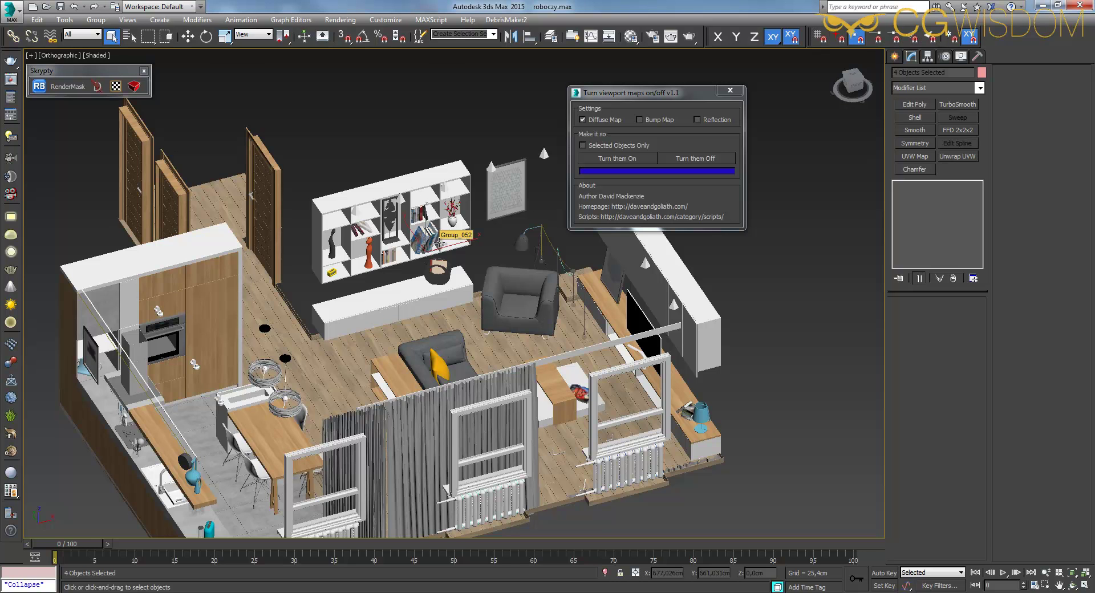
{"action": "scroll", "coordinate": [455, 322], "scroll_direction": "down", "scroll_amount": 1}
{"action": "scroll", "coordinate": [479, 282], "scroll_direction": "down", "scroll_amount": 1}
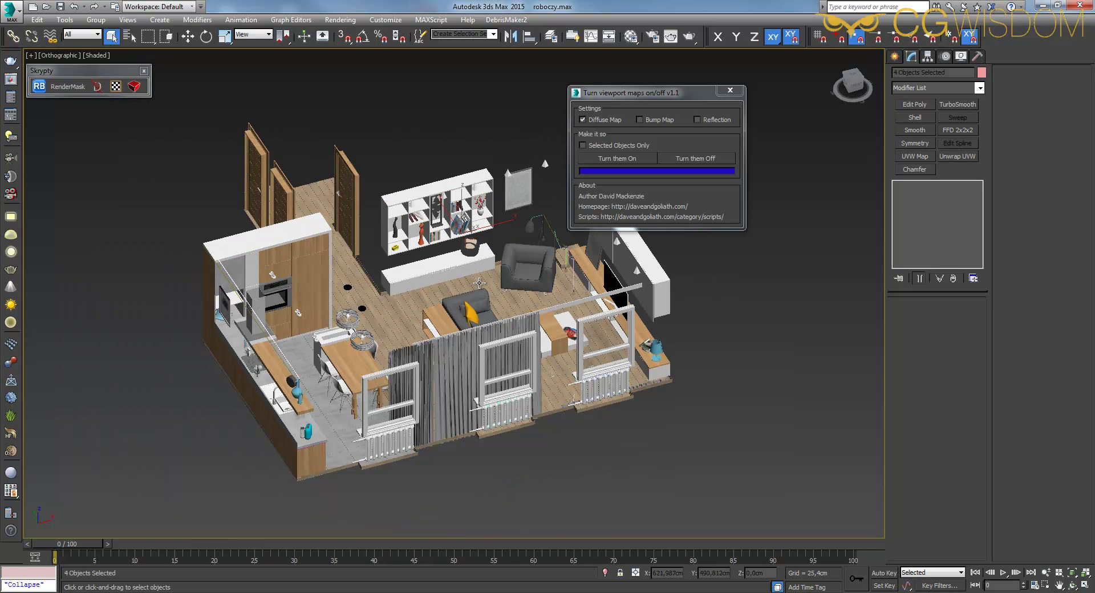
{"action": "scroll", "coordinate": [468, 210], "scroll_direction": "up", "scroll_amount": 2}
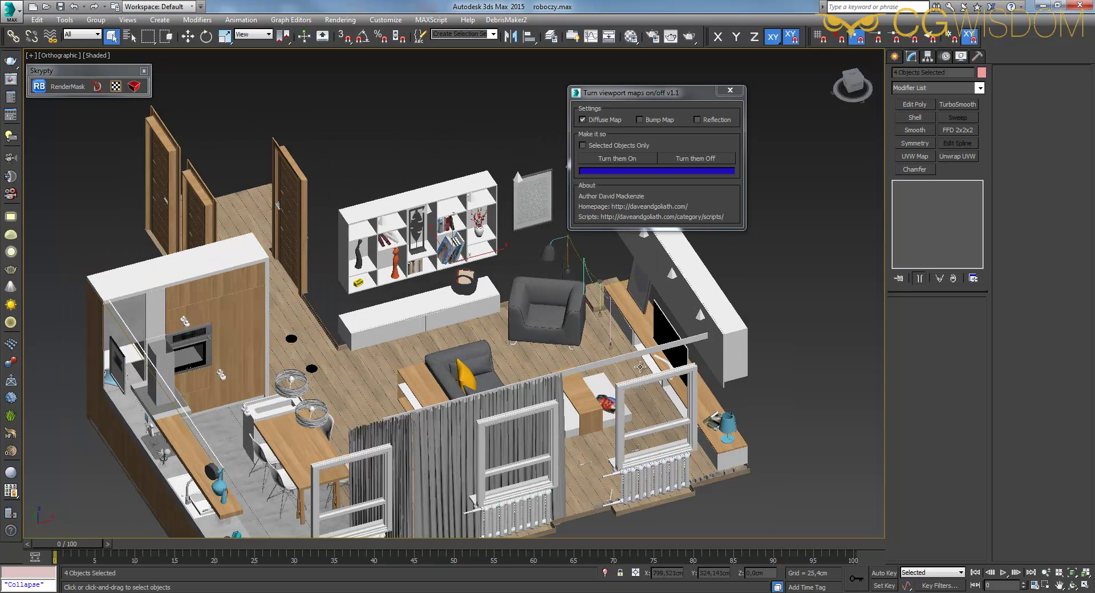
{"action": "middle_click_drag", "start_coordinate": [694, 445], "coordinate": [672, 415]}
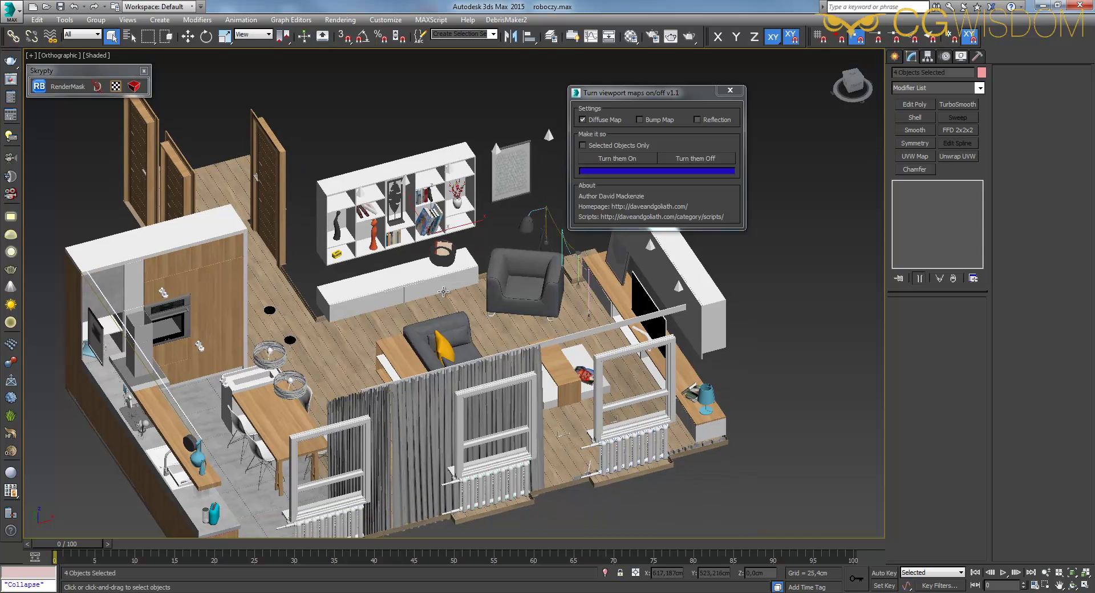
{"action": "middle_click_drag", "start_coordinate": [445, 289], "coordinate": [490, 251], "text": "alt"}
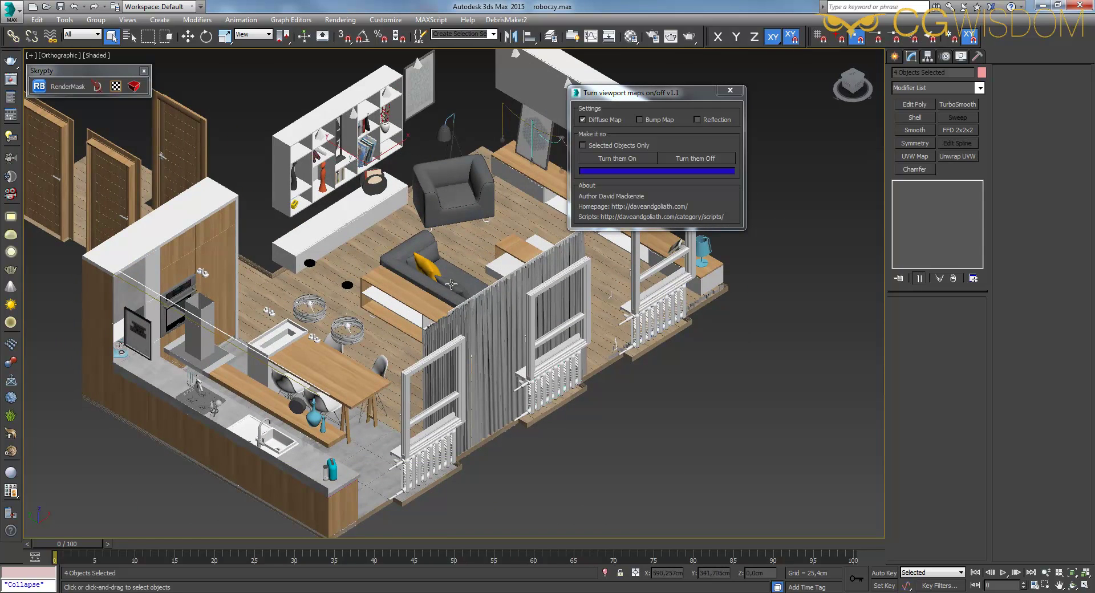
{"action": "left_click", "coordinate": [402, 299]}
{"action": "middle_click_drag", "start_coordinate": [416, 260], "coordinate": [419, 287]}
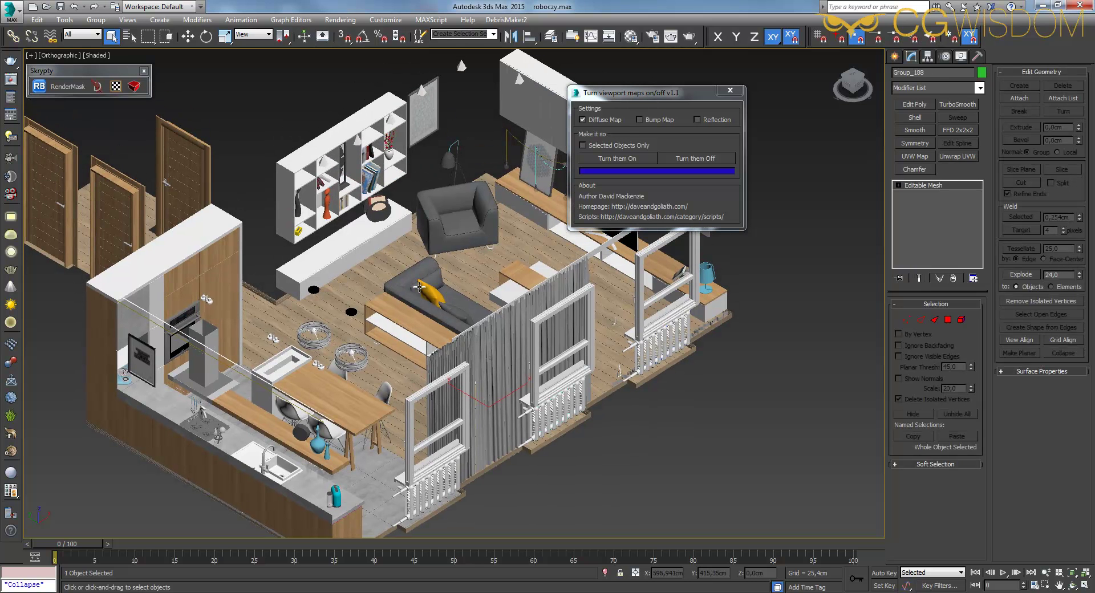
{"action": "scroll", "coordinate": [419, 287], "scroll_direction": "down", "scroll_amount": 2}
{"action": "scroll", "coordinate": [413, 289], "scroll_direction": "down", "scroll_amount": 2}
{"action": "scroll", "coordinate": [406, 291], "scroll_direction": "down", "scroll_amount": 2}
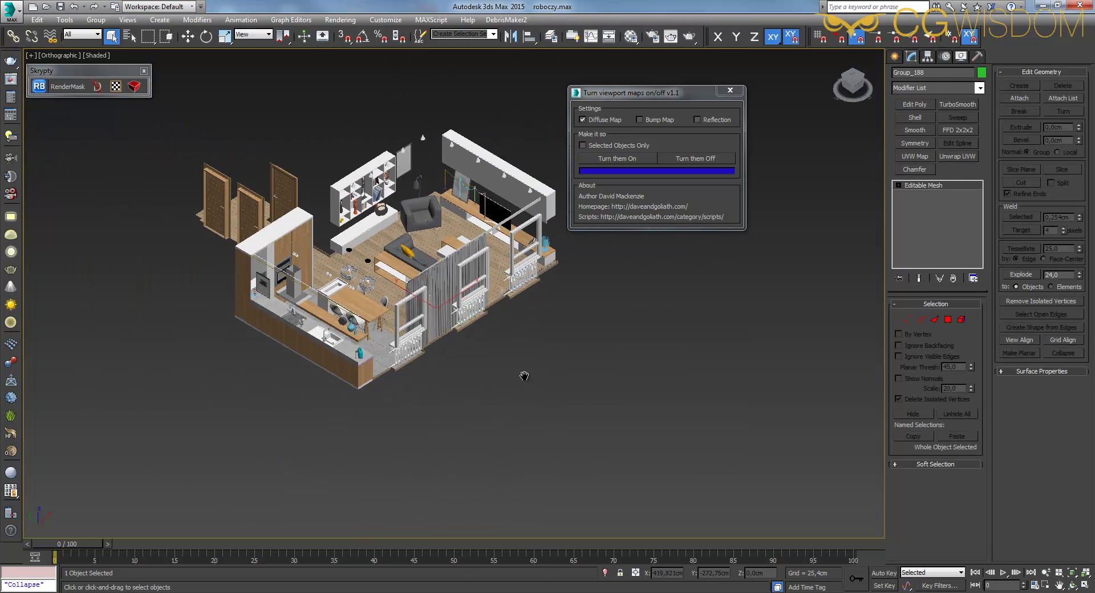
{"action": "scroll", "coordinate": [399, 294], "scroll_direction": "down", "scroll_amount": 1}
- Select all scene objects and turn their diffuse maps off with the script
{"action": "key", "text": "ctrl+a"}
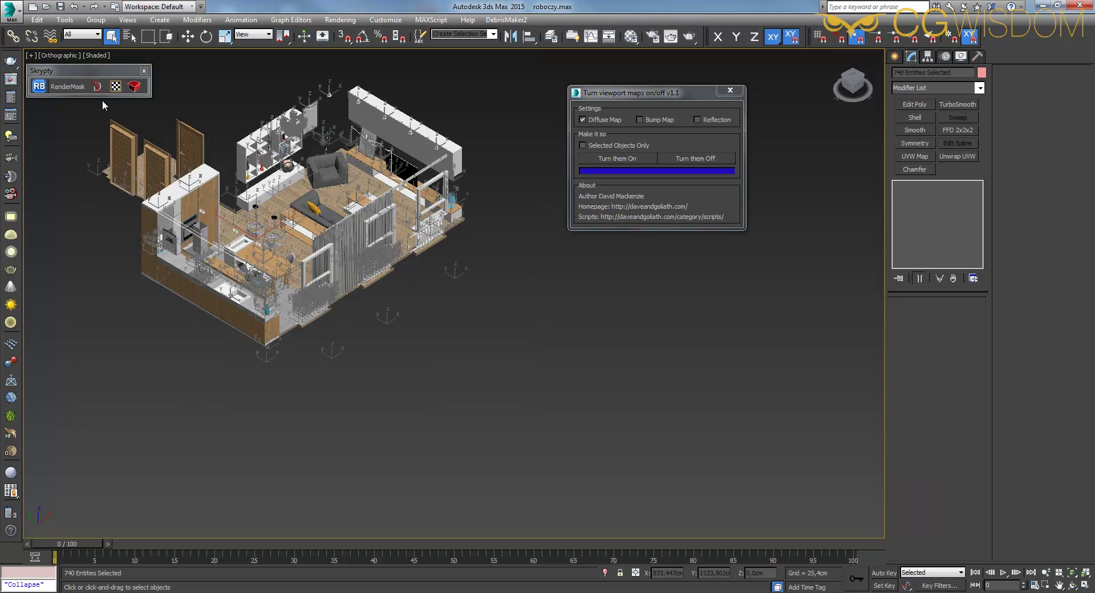
{"action": "middle_click_drag", "start_coordinate": [399, 294], "coordinate": [462, 319]}
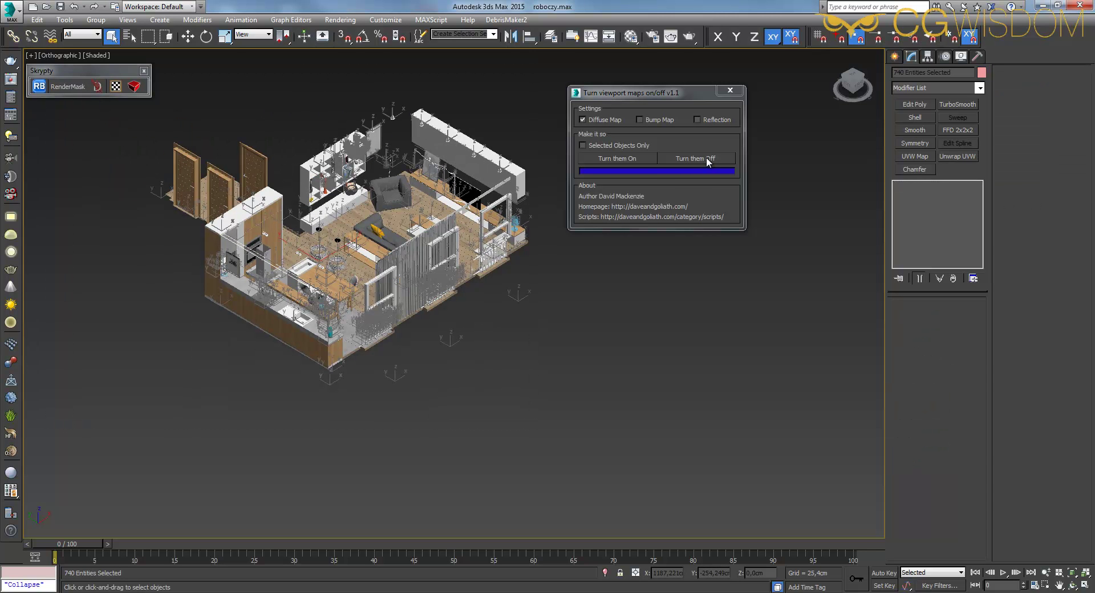
{"action": "left_click", "coordinate": [706, 158]}
{"action": "middle_click_drag", "start_coordinate": [563, 314], "coordinate": [621, 371]}
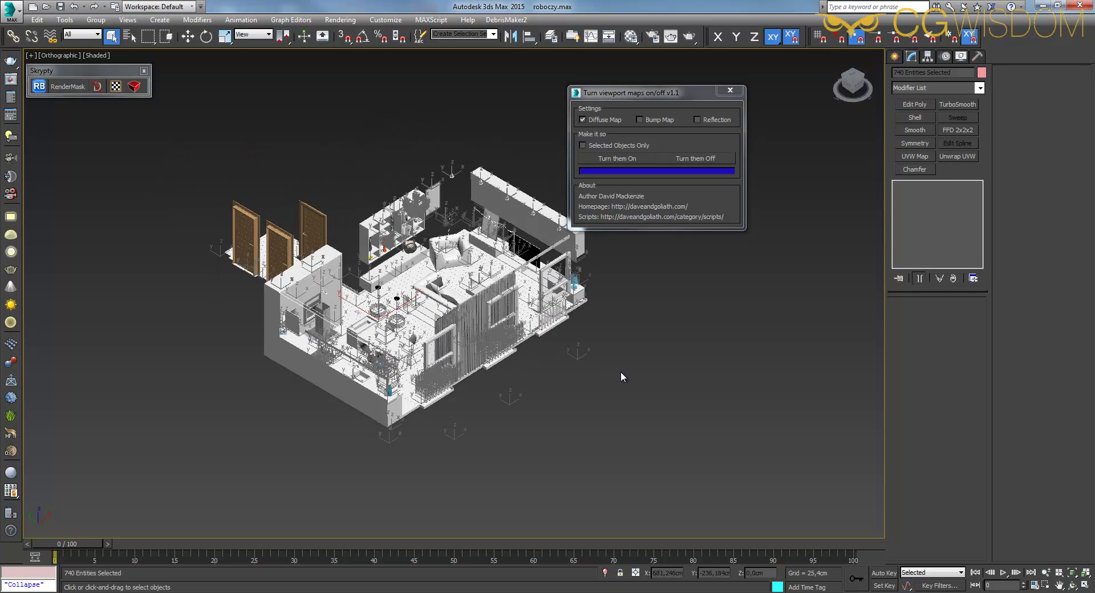
{"action": "left_click", "coordinate": [621, 374]}
- Select everything again, switch the viewport to Shaded + Edged Faces, and select two doors
{"action": "middle_click_drag", "start_coordinate": [369, 235], "coordinate": [357, 279]}
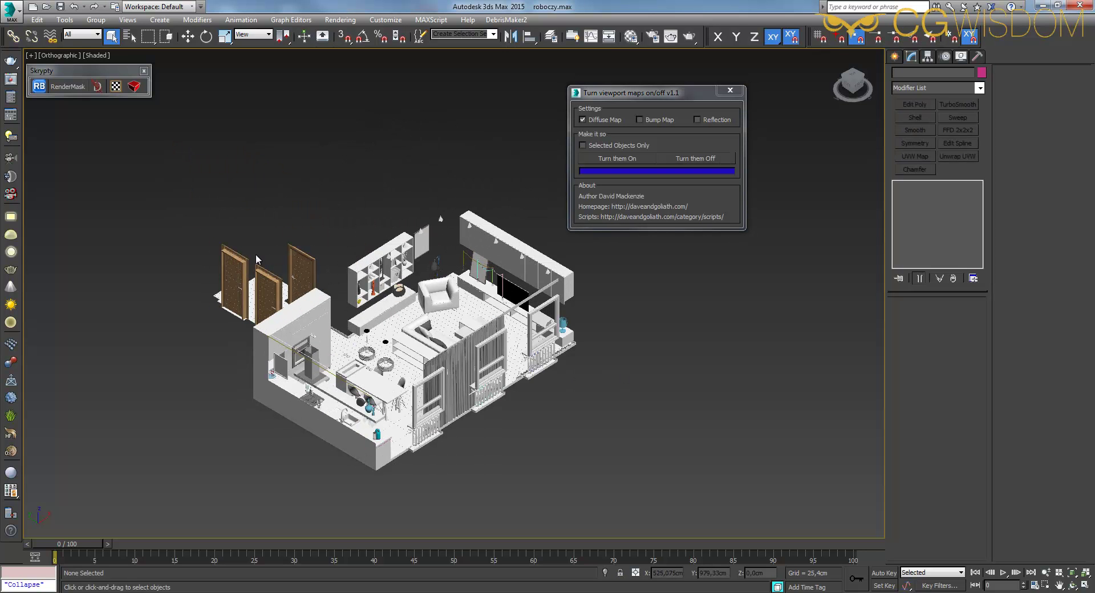
{"action": "middle_click_drag", "start_coordinate": [194, 170], "coordinate": [171, 176]}
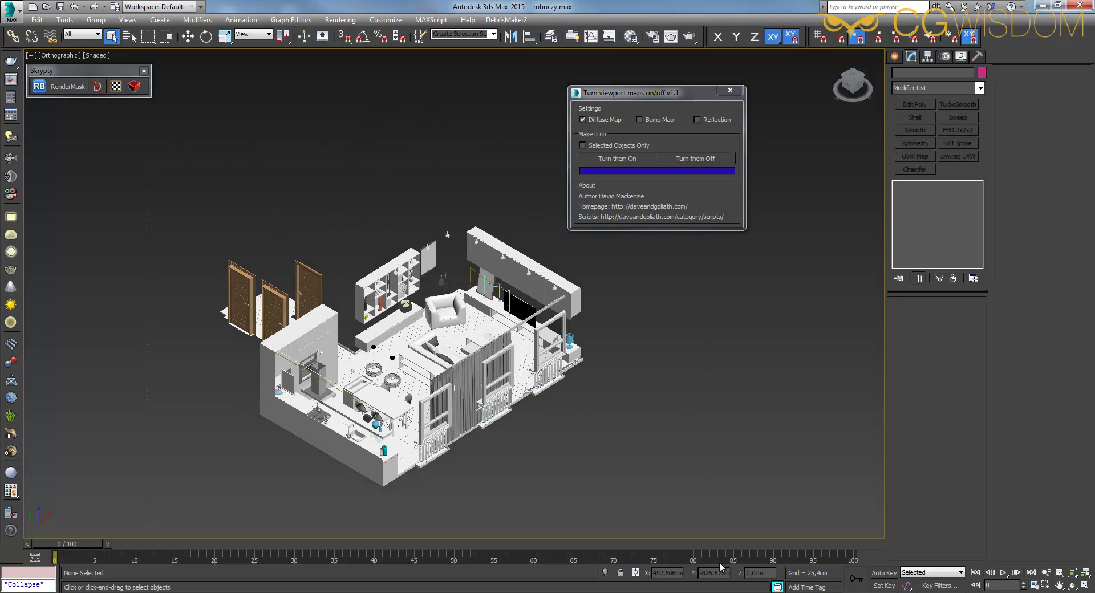
{"action": "key", "text": "ctrl+a"}
{"action": "key", "text": "F3"}
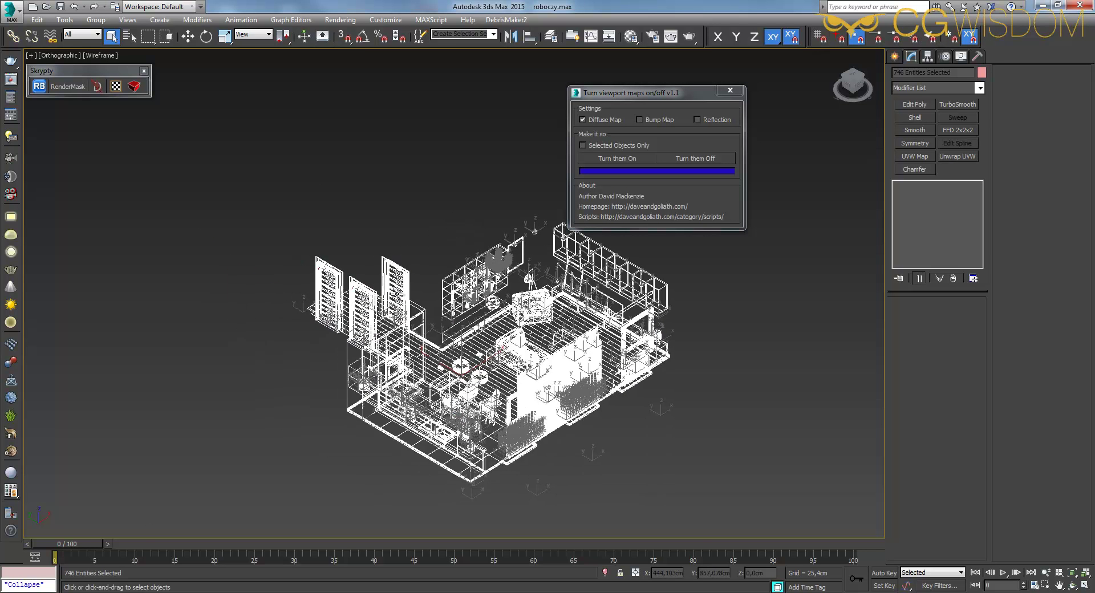
{"action": "key", "text": "F3"}
{"action": "key", "text": "F4"}
{"action": "scroll", "coordinate": [296, 314], "scroll_direction": "up", "scroll_amount": 5}
{"action": "left_click", "coordinate": [307, 321]}
{"action": "left_click", "coordinate": [307, 321], "text": "ctrl"}
- Region-select 48 objects, hide edged faces, and toggle their textures off, on, then off again
{"action": "middle_click_drag", "start_coordinate": [307, 320], "coordinate": [222, 235], "text": "alt"}
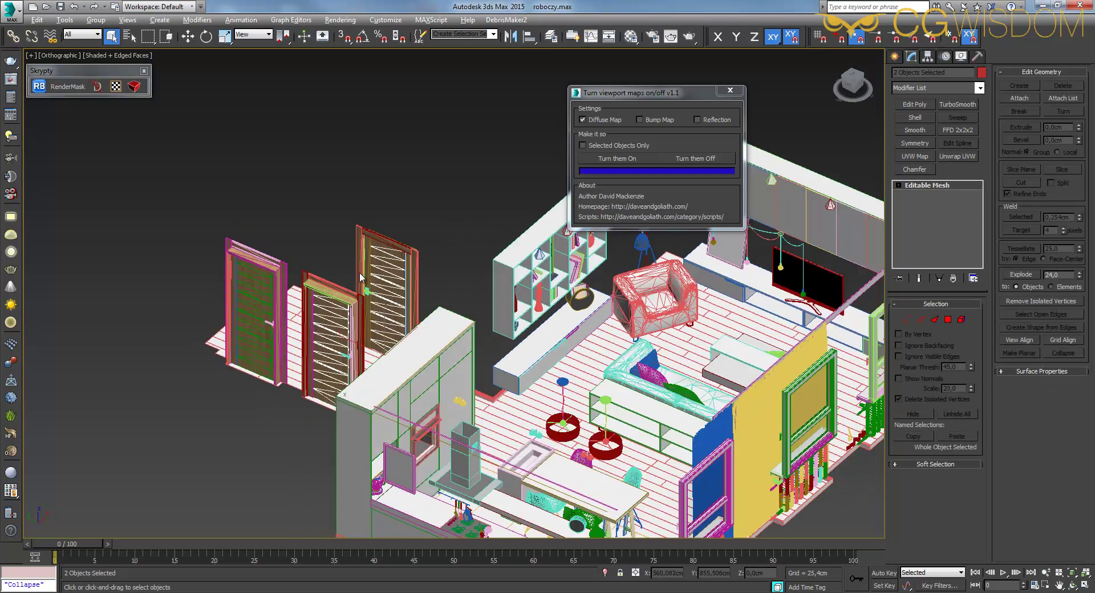
{"action": "left_click_drag", "start_coordinate": [444, 470], "coordinate": [444, 470]}
{"action": "key", "text": "F4"}
{"action": "left_click", "coordinate": [696, 158]}
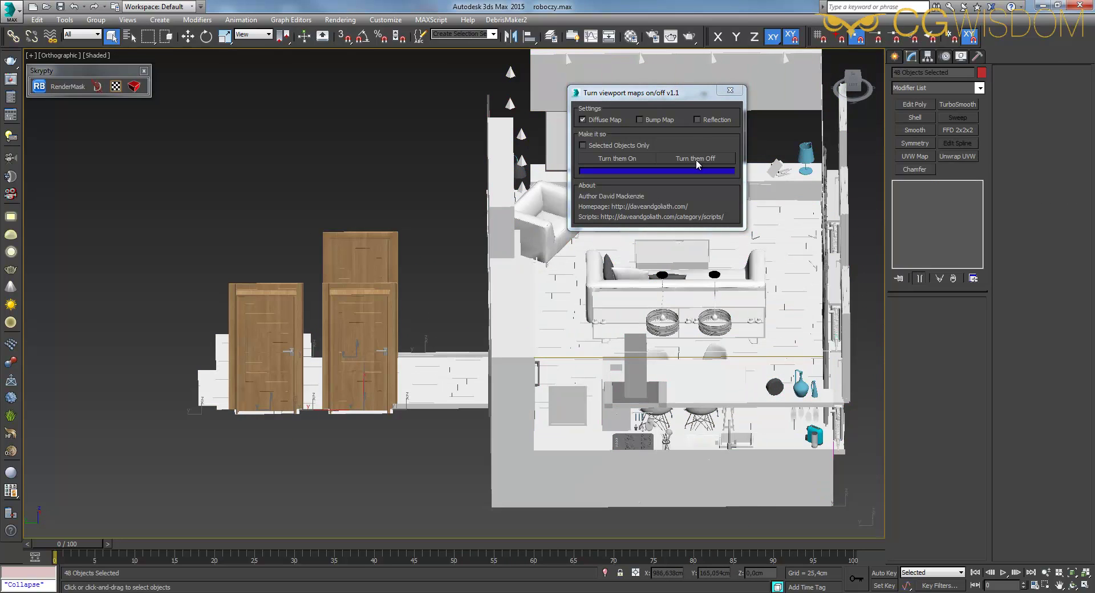
{"action": "left_click", "coordinate": [628, 161]}
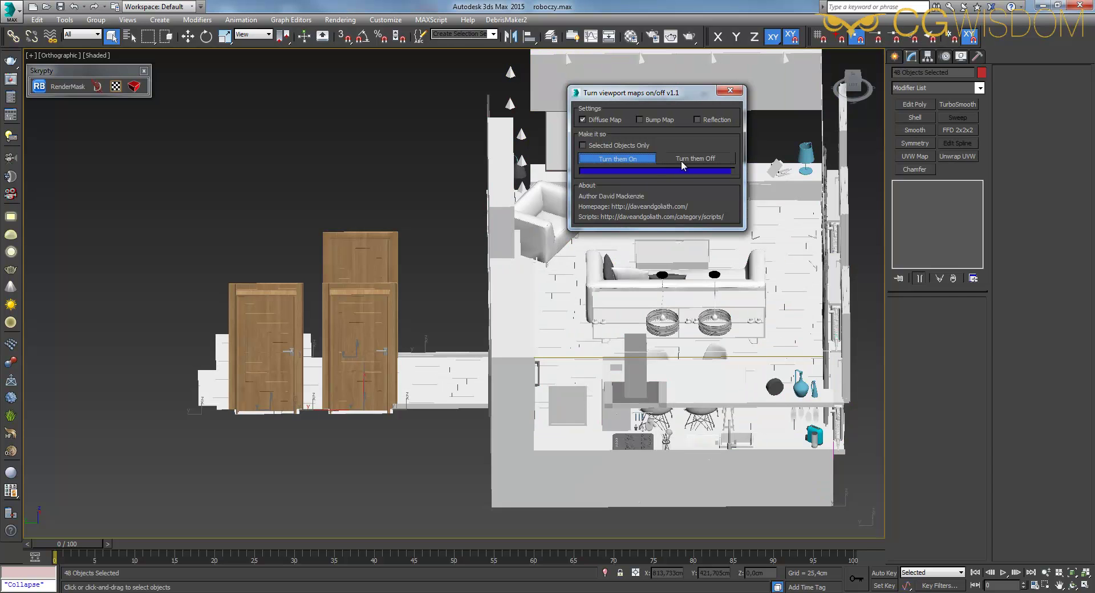
{"action": "left_click", "coordinate": [688, 155]}
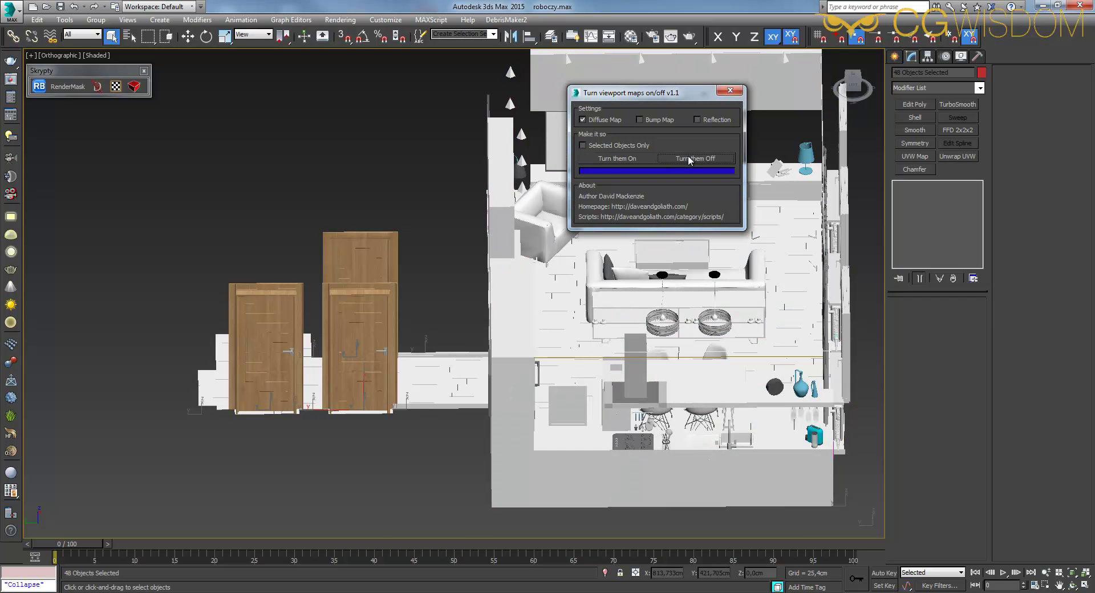
- Orbit to an angled view, select Box10#1_003 and open the Material Editor
{"action": "mouse_move", "coordinate": [447, 310]}
{"action": "middle_mouse_down", "text": "alt"}
{"action": "mouse_move", "coordinate": [388, 273]}
{"action": "mouse_move", "coordinate": [406, 272]}
{"action": "middle_mouse_up", "text": "alt"}
{"action": "left_click", "coordinate": [387, 272]}
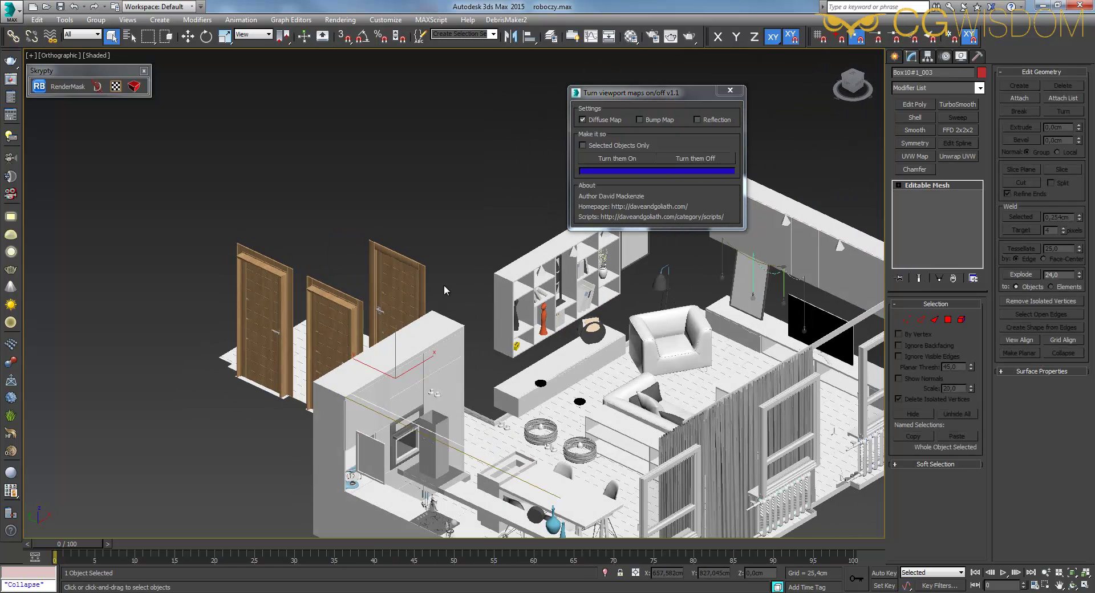
{"action": "key", "text": "m"}
{"action": "left_click", "coordinate": [424, 325]}
{"action": "left_click", "coordinate": [316, 329]}
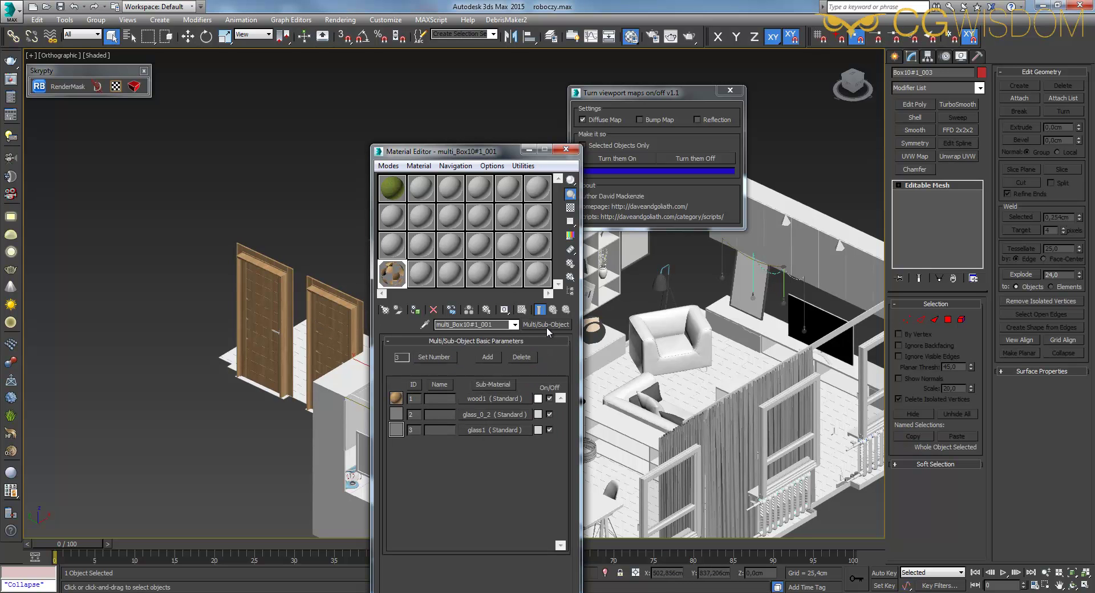
{"action": "left_click", "coordinate": [565, 149]}
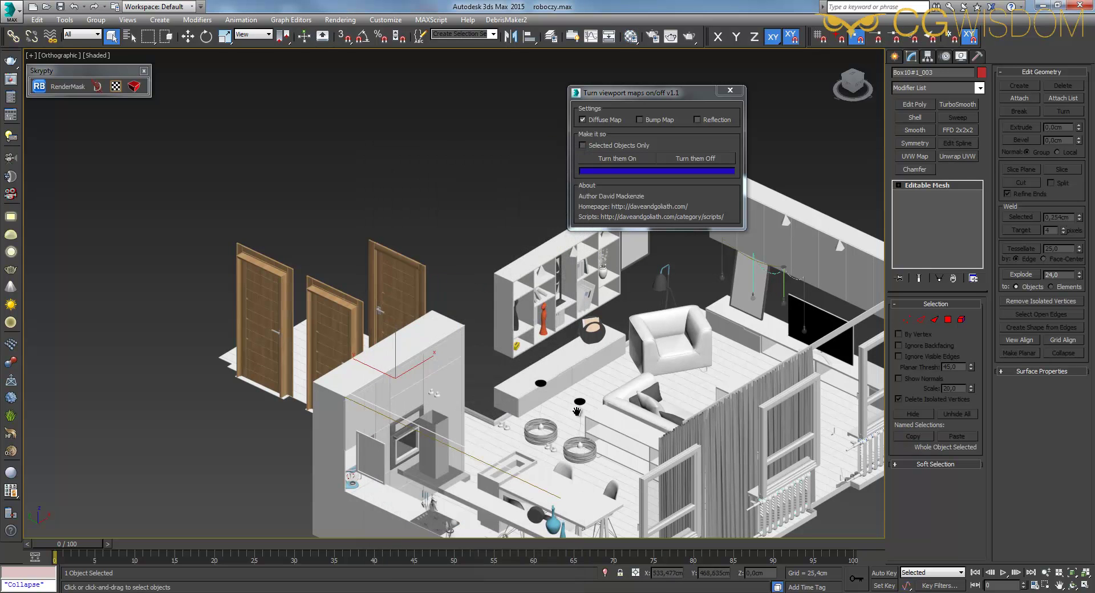
{"action": "scroll", "coordinate": [577, 411], "scroll_direction": "down", "scroll_amount": 4}
{"action": "mouse_move", "coordinate": [577, 410]}
{"action": "middle_mouse_down", "text": "alt"}
{"action": "mouse_move", "coordinate": [513, 344]}
{"action": "mouse_move", "coordinate": [567, 286]}
{"action": "mouse_move", "coordinate": [403, 263]}
{"action": "middle_mouse_up", "text": "alt"}
- Box-select all 663 apartment objects and turn their diffuse maps on with the script
{"action": "scroll", "coordinate": [567, 286], "scroll_direction": "up", "scroll_amount": 2}
{"action": "key", "text": "7"}
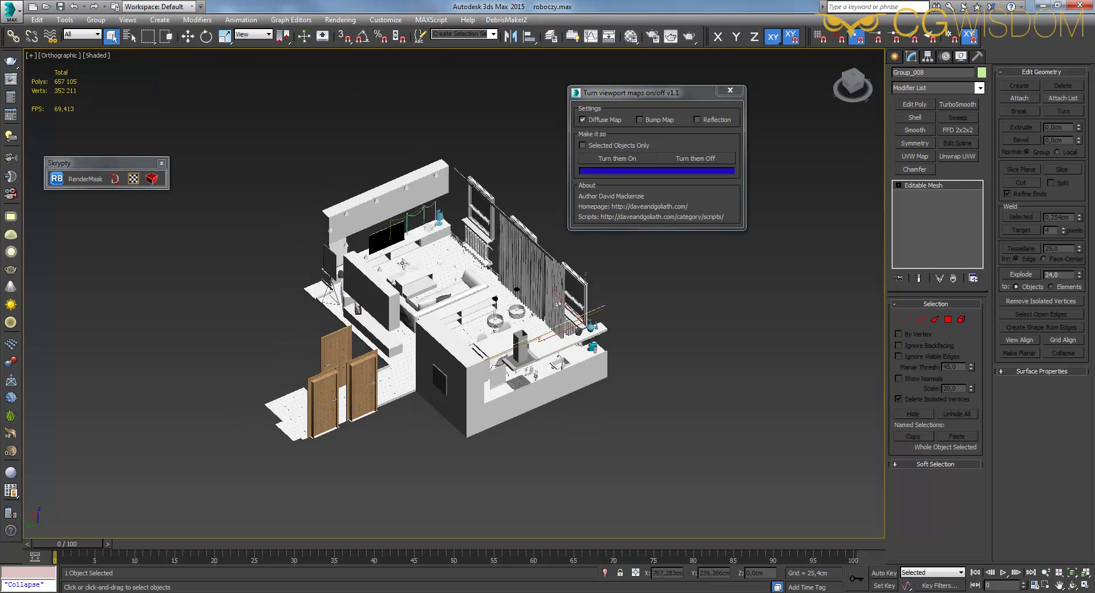
{"action": "mouse_move", "coordinate": [433, 306]}
{"action": "middle_mouse_down"}
{"action": "mouse_move", "coordinate": [465, 364]}
{"action": "mouse_move", "coordinate": [430, 287]}
{"action": "mouse_move", "coordinate": [451, 329]}
{"action": "middle_mouse_up"}
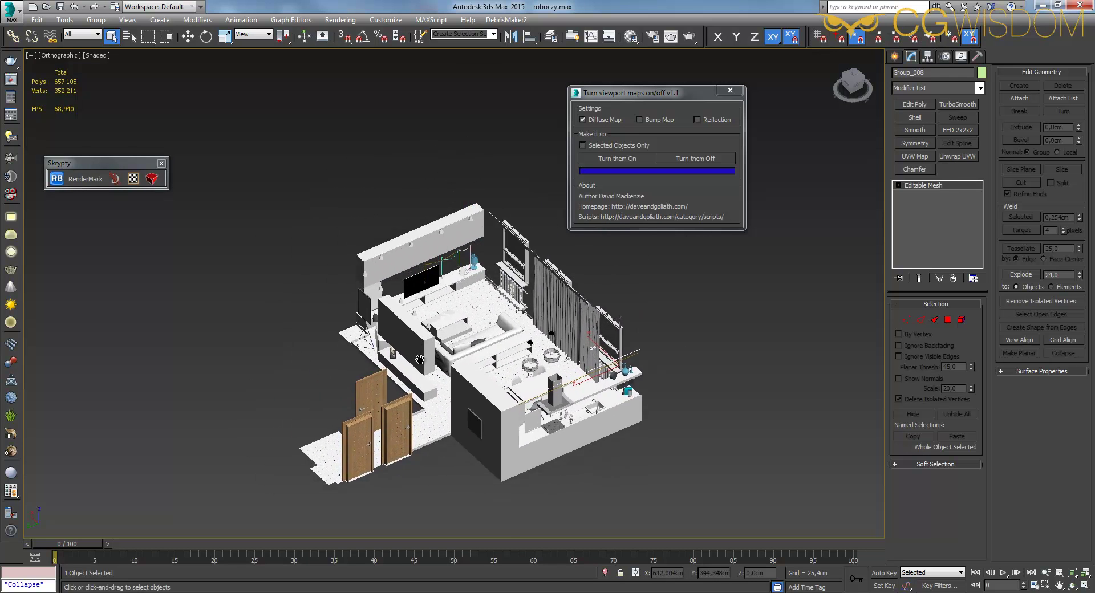
{"action": "left_click_drag", "start_coordinate": [276, 231], "coordinate": [638, 424]}
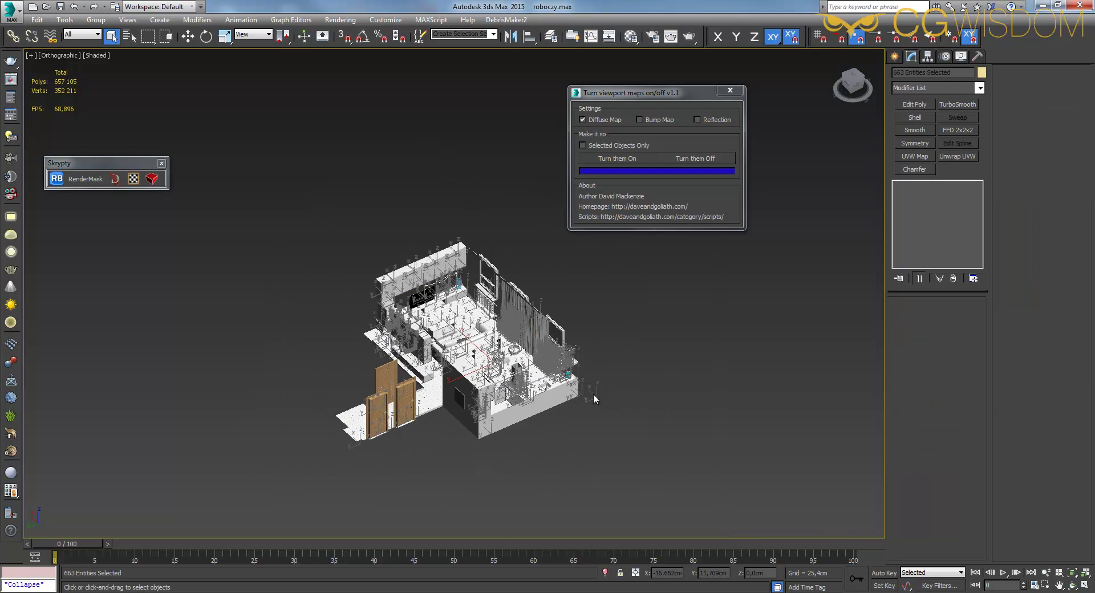
{"action": "left_click", "coordinate": [643, 160]}
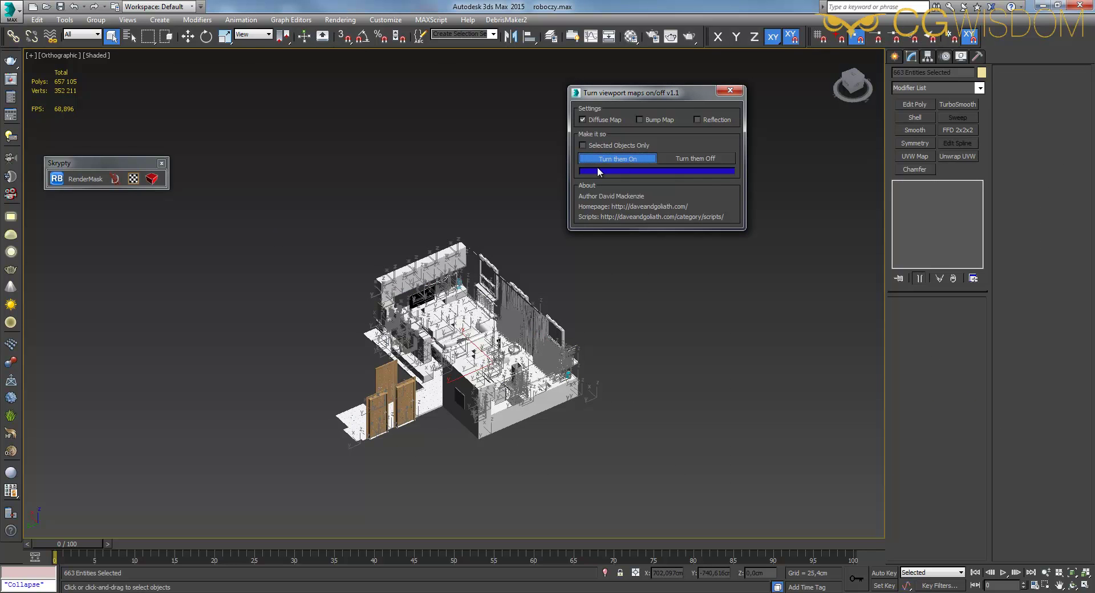
{"action": "mouse_move", "coordinate": [540, 343]}
{"action": "middle_mouse_down"}
{"action": "mouse_move", "coordinate": [489, 352]}
{"action": "mouse_move", "coordinate": [556, 324]}
{"action": "mouse_move", "coordinate": [523, 330]}
{"action": "middle_mouse_up"}
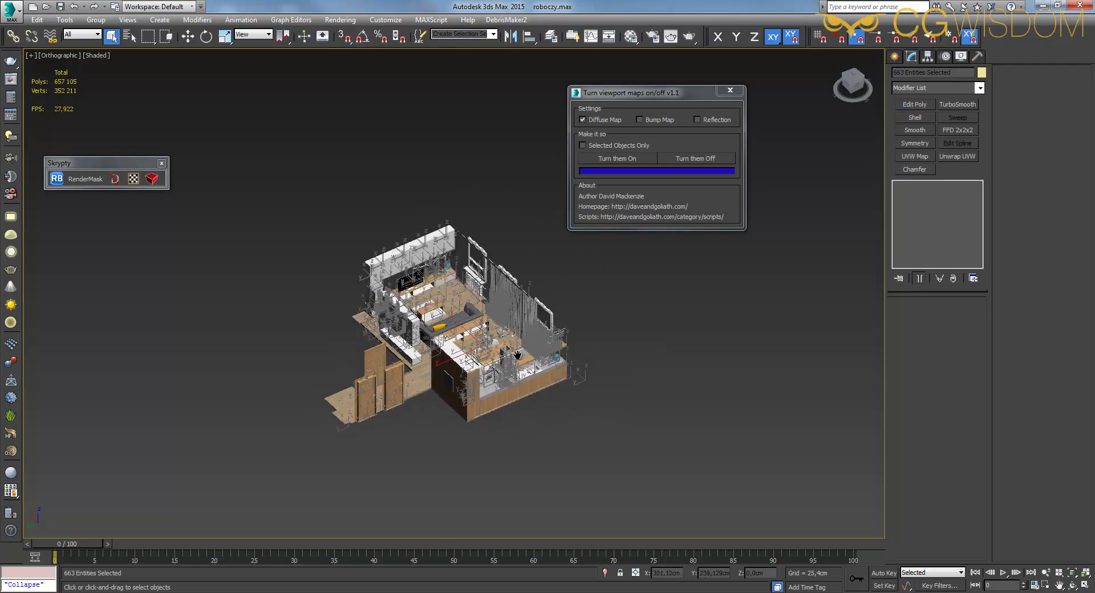
{"action": "scroll", "coordinate": [434, 317], "scroll_direction": "up", "scroll_amount": 3}
{"action": "scroll", "coordinate": [435, 318], "scroll_direction": "up", "scroll_amount": 2}
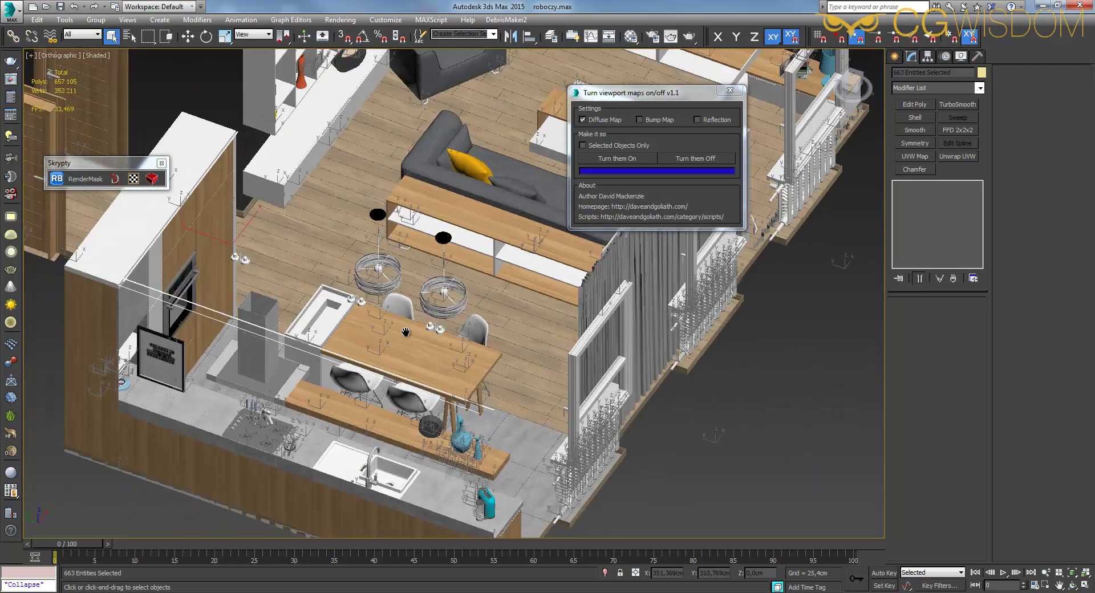
{"action": "scroll", "coordinate": [434, 318], "scroll_direction": "up", "scroll_amount": 2}
{"action": "scroll", "coordinate": [434, 318], "scroll_direction": "down", "scroll_amount": 3}
{"action": "middle_click_drag", "start_coordinate": [434, 318], "coordinate": [387, 260], "text": "alt"}
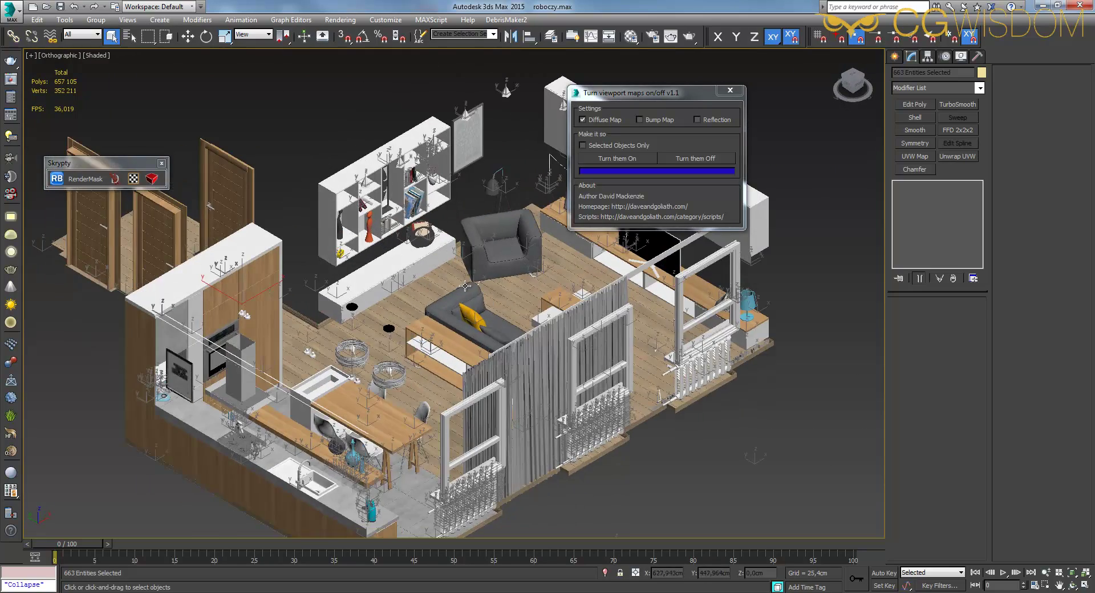
{"action": "scroll", "coordinate": [387, 260], "scroll_direction": "up", "scroll_amount": 2}
{"action": "scroll", "coordinate": [328, 199], "scroll_direction": "up", "scroll_amount": 2}
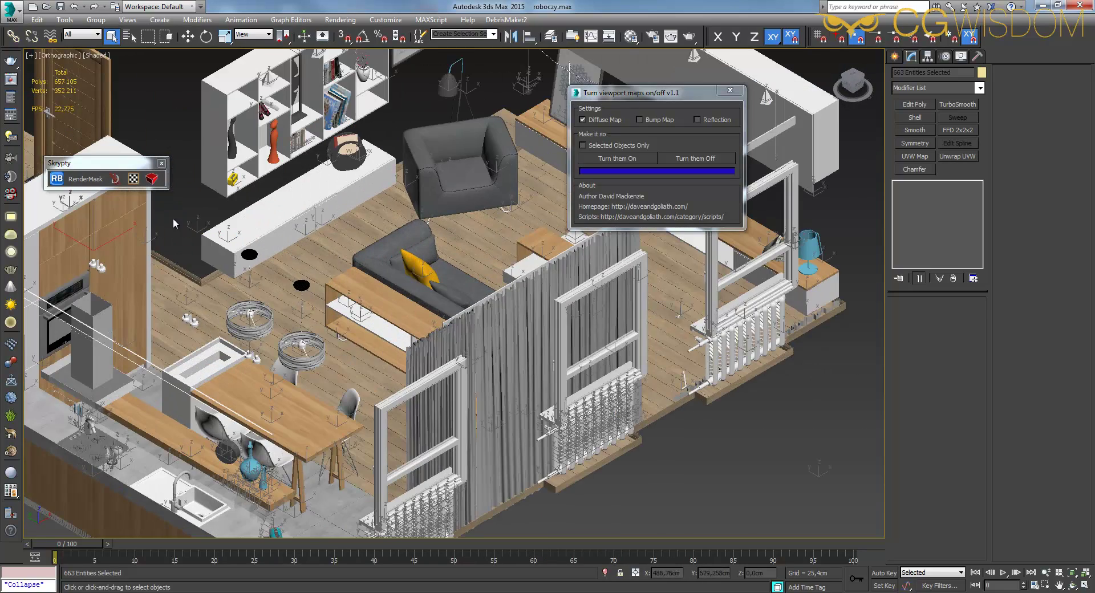
{"action": "scroll", "coordinate": [436, 187], "scroll_direction": "down", "scroll_amount": 5}
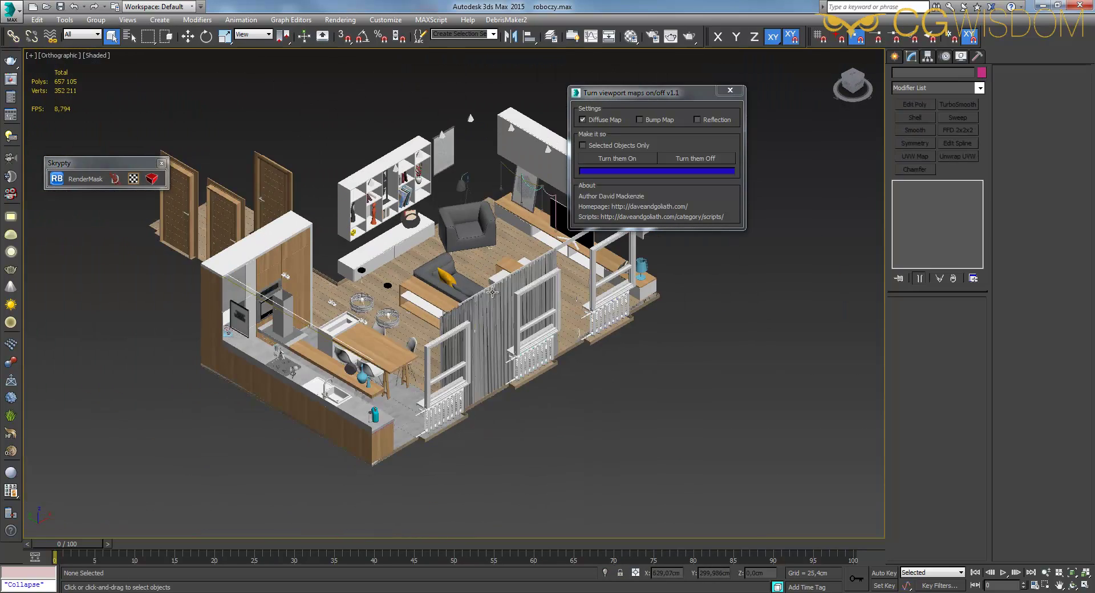
{"action": "scroll", "coordinate": [473, 291], "scroll_direction": "down", "scroll_amount": 2}
{"action": "scroll", "coordinate": [456, 288], "scroll_direction": "up", "scroll_amount": 4}
{"action": "left_click", "coordinate": [455, 288]}
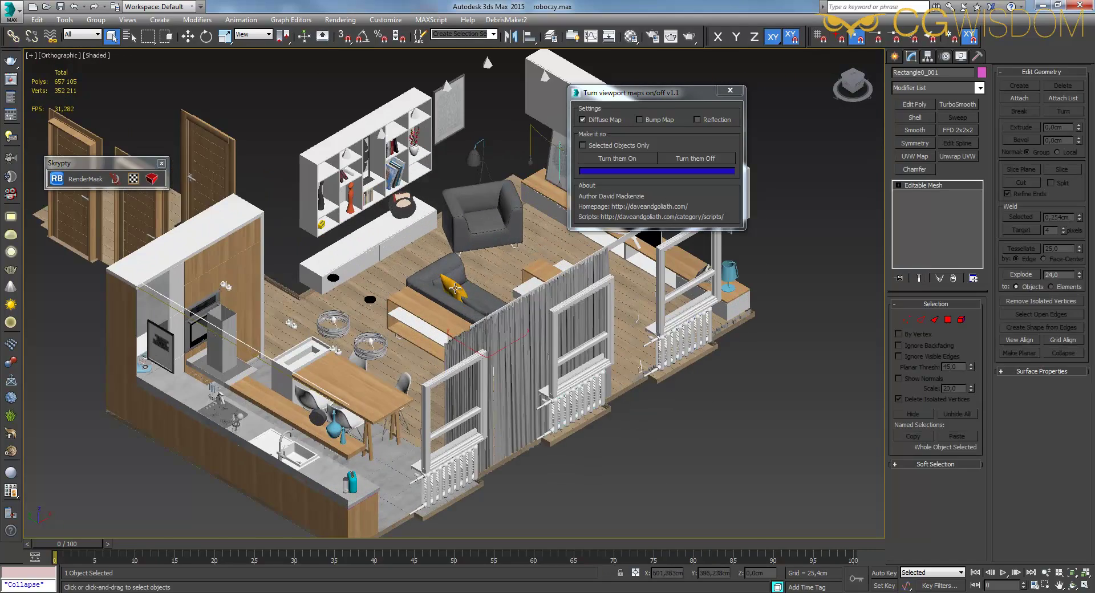
{"action": "scroll", "coordinate": [455, 288], "scroll_direction": "down", "scroll_amount": 3}
{"action": "scroll", "coordinate": [467, 279], "scroll_direction": "up", "scroll_amount": 5}
{"action": "scroll", "coordinate": [476, 274], "scroll_direction": "down", "scroll_amount": 1}
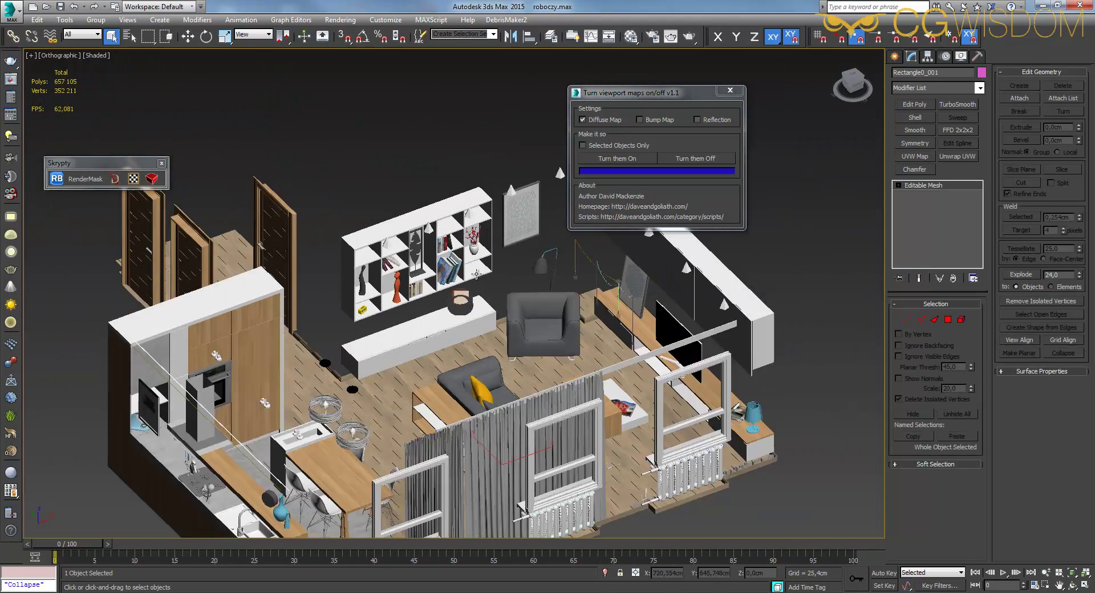
{"action": "scroll", "coordinate": [476, 273], "scroll_direction": "up", "scroll_amount": 3}
{"action": "scroll", "coordinate": [491, 285], "scroll_direction": "up", "scroll_amount": 2}
{"action": "left_click", "coordinate": [505, 294]}
{"action": "mouse_move", "coordinate": [542, 302]}
{"action": "middle_mouse_down"}
{"action": "mouse_move", "coordinate": [507, 295]}
{"action": "mouse_move", "coordinate": [491, 274]}
{"action": "mouse_move", "coordinate": [535, 291]}
{"action": "mouse_move", "coordinate": [502, 273]}
{"action": "mouse_move", "coordinate": [476, 282]}
{"action": "mouse_move", "coordinate": [479, 247]}
{"action": "middle_mouse_up"}
{"action": "scroll", "coordinate": [488, 266], "scroll_direction": "up", "scroll_amount": 2}
{"action": "scroll", "coordinate": [485, 260], "scroll_direction": "up", "scroll_amount": 1}
{"action": "scroll", "coordinate": [476, 282], "scroll_direction": "down", "scroll_amount": 3}
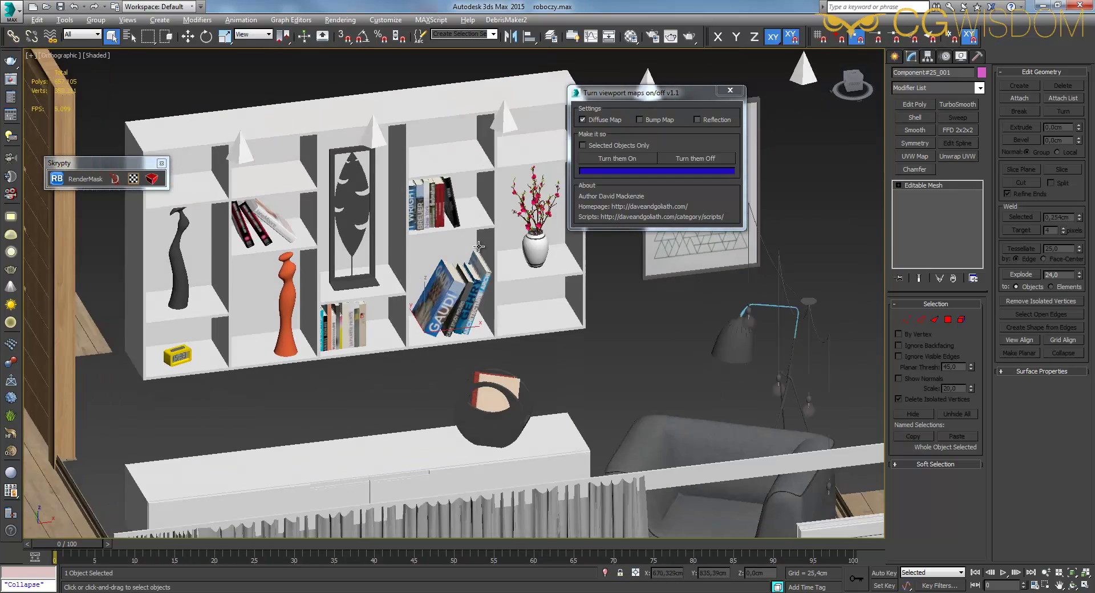
{"action": "scroll", "coordinate": [478, 251], "scroll_direction": "up", "scroll_amount": 2}
{"action": "mouse_move", "coordinate": [478, 251]}
{"action": "middle_mouse_down", "text": "alt"}
{"action": "mouse_move", "coordinate": [471, 283]}
{"action": "mouse_move", "coordinate": [432, 239]}
{"action": "mouse_move", "coordinate": [405, 248]}
{"action": "middle_mouse_up", "text": "alt"}
{"action": "scroll", "coordinate": [468, 291], "scroll_direction": "down", "scroll_amount": 2}
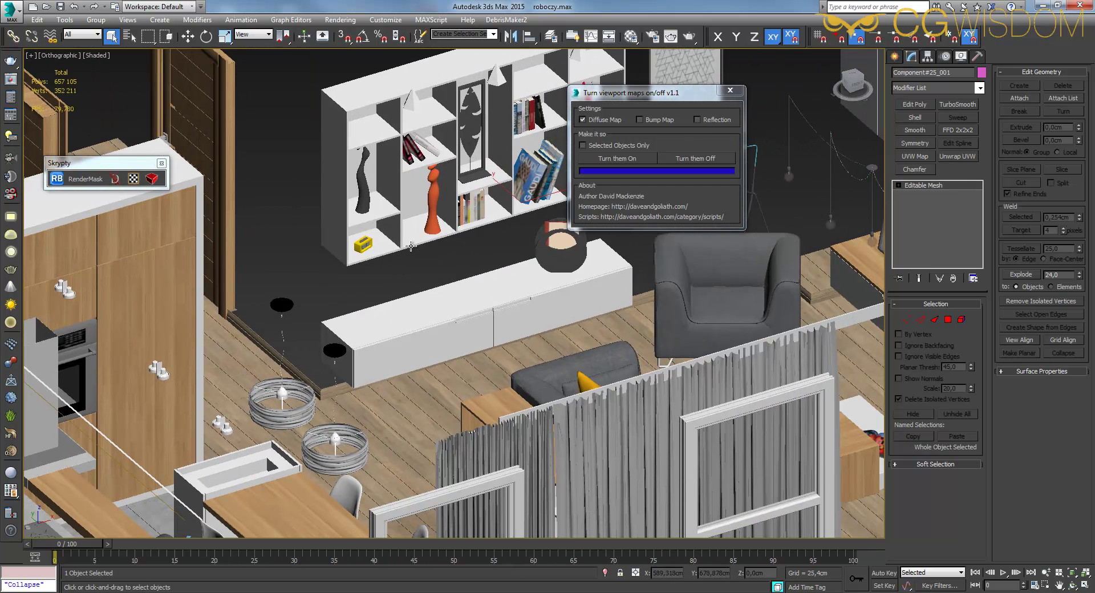
{"action": "key", "text": "m"}
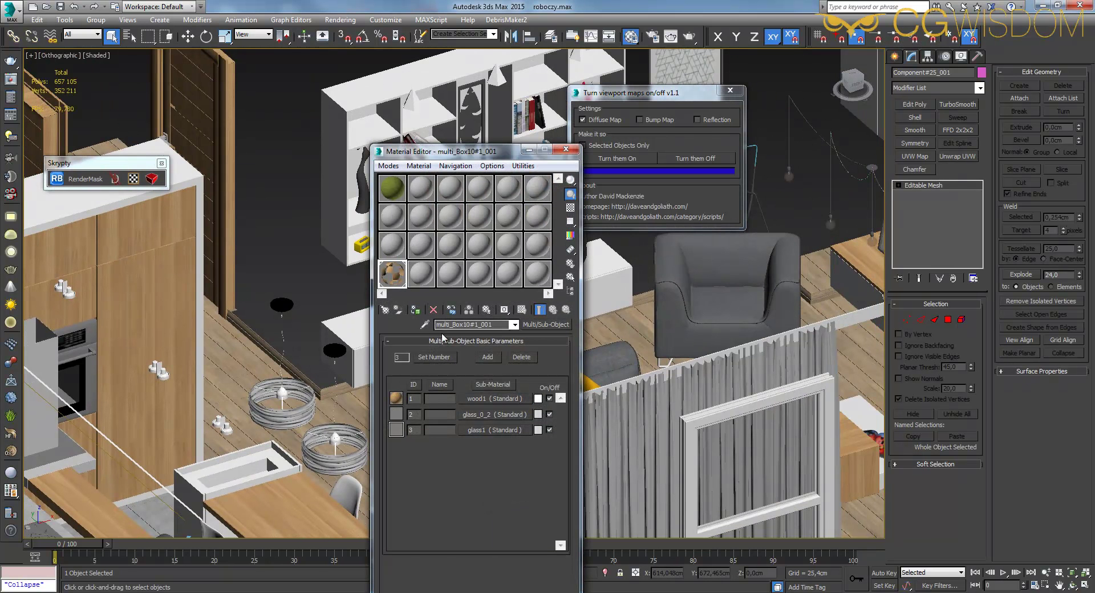
{"action": "scroll", "coordinate": [272, 272], "scroll_direction": "up", "scroll_amount": 10}
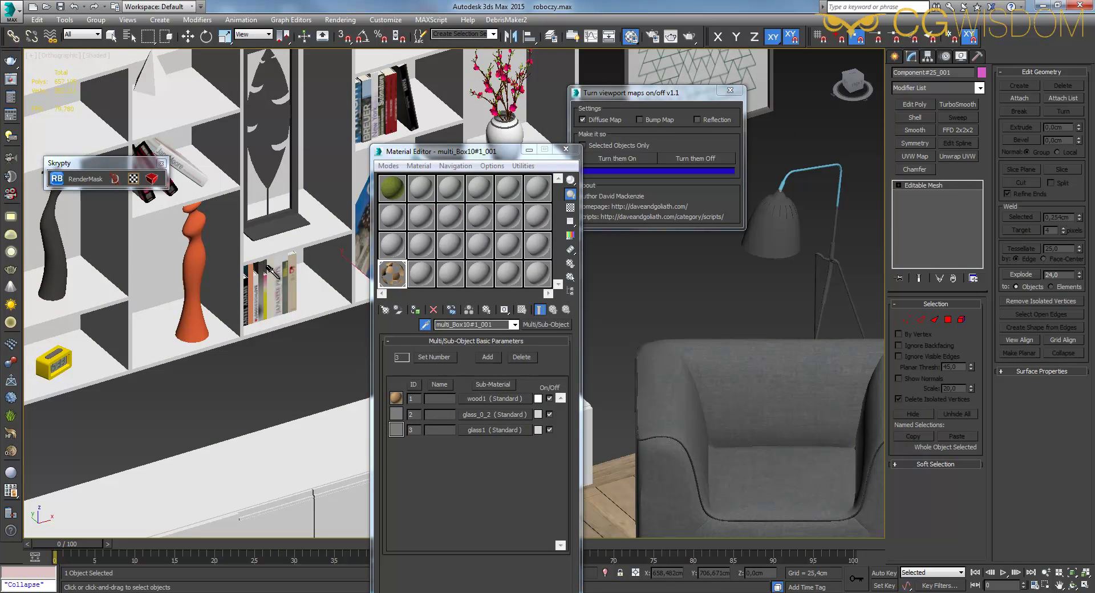
{"action": "left_click", "coordinate": [268, 267]}
{"action": "left_click", "coordinate": [504, 399]}
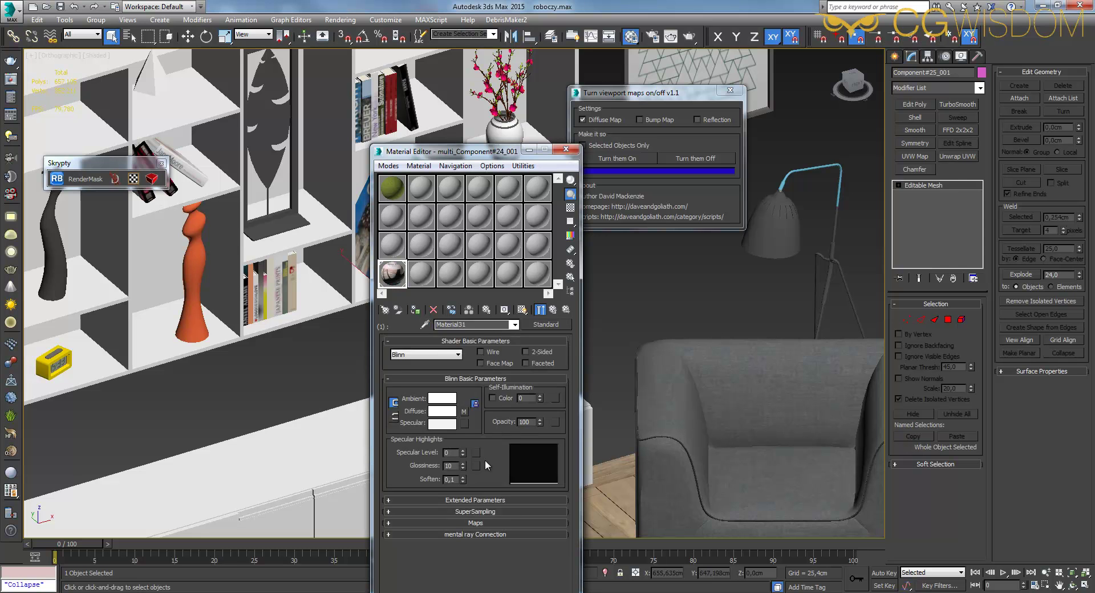
{"action": "left_click", "coordinate": [473, 523]}
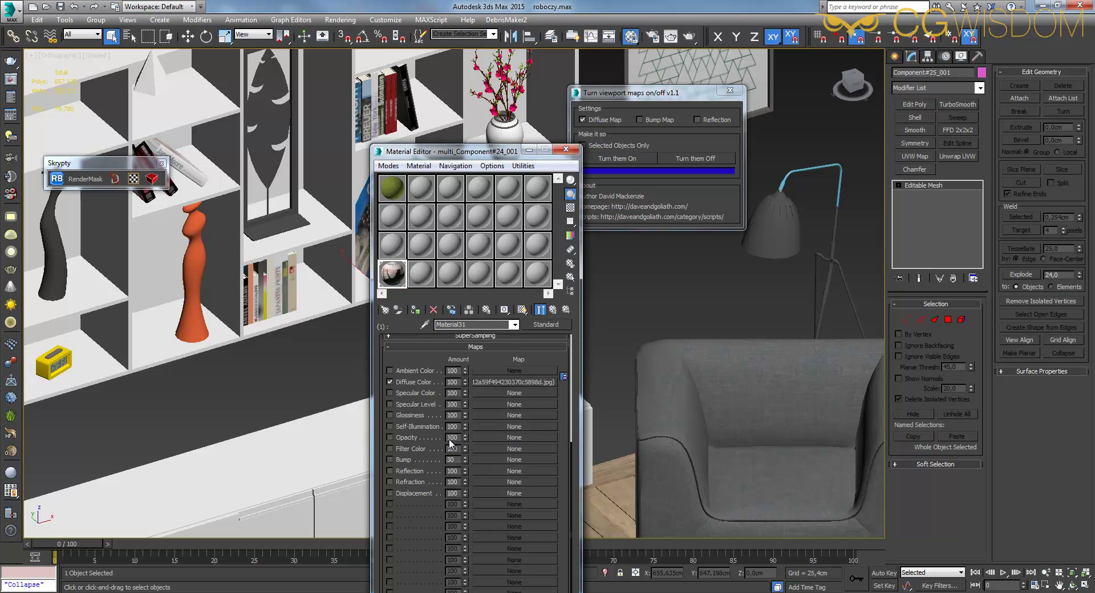
{"action": "left_click", "coordinate": [566, 149]}
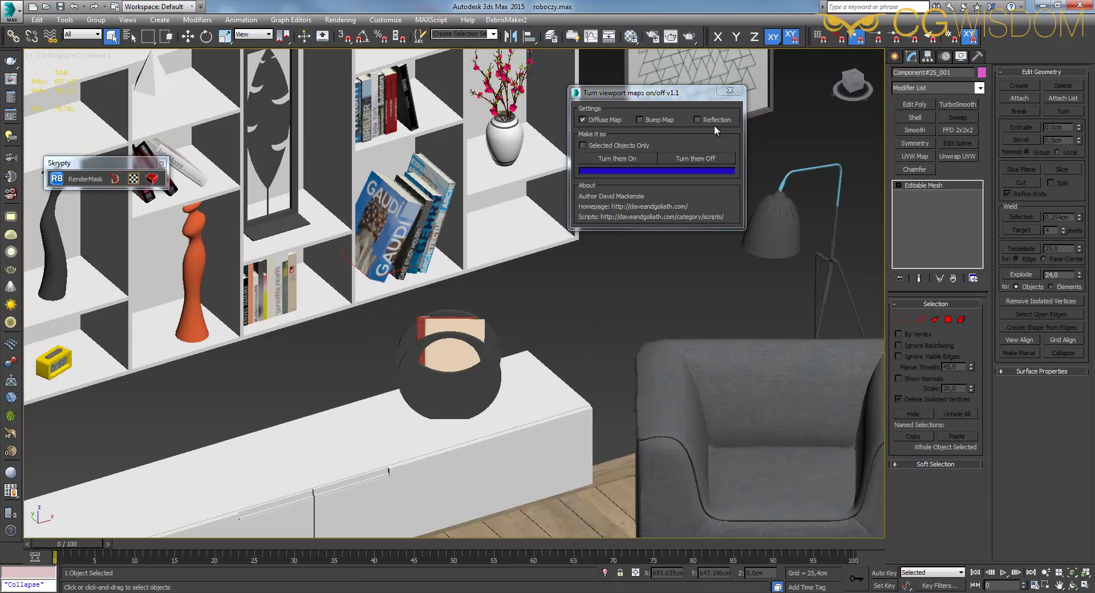
{"action": "scroll", "coordinate": [409, 260], "scroll_direction": "down", "scroll_amount": 6}
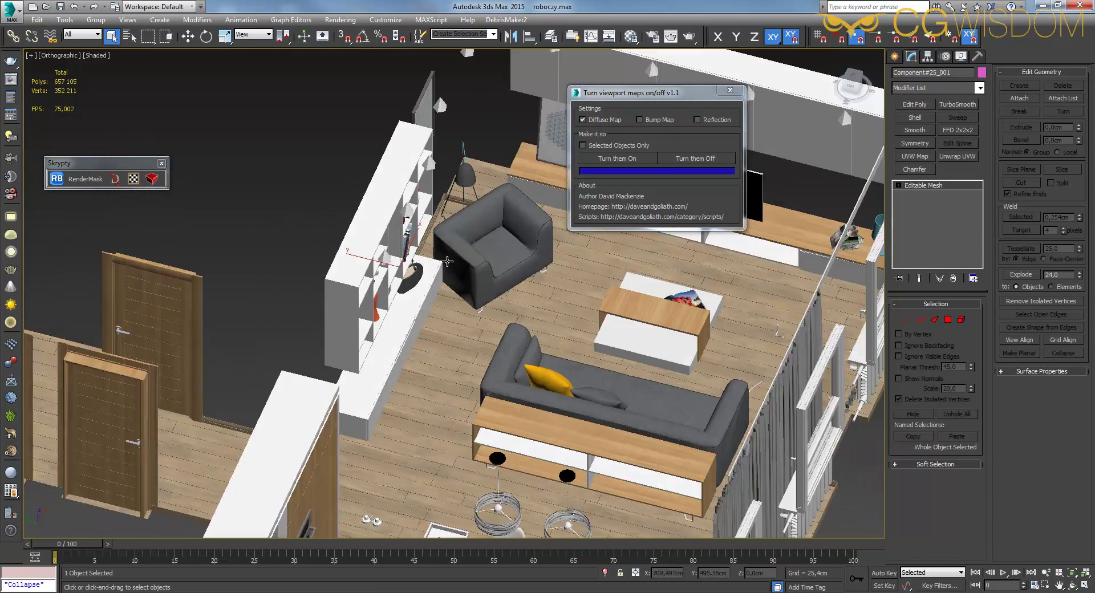
{"action": "scroll", "coordinate": [373, 258], "scroll_direction": "down", "scroll_amount": 3}
{"action": "scroll", "coordinate": [373, 258], "scroll_direction": "down", "scroll_amount": 2}
{"action": "scroll", "coordinate": [373, 258], "scroll_direction": "up", "scroll_amount": 6}
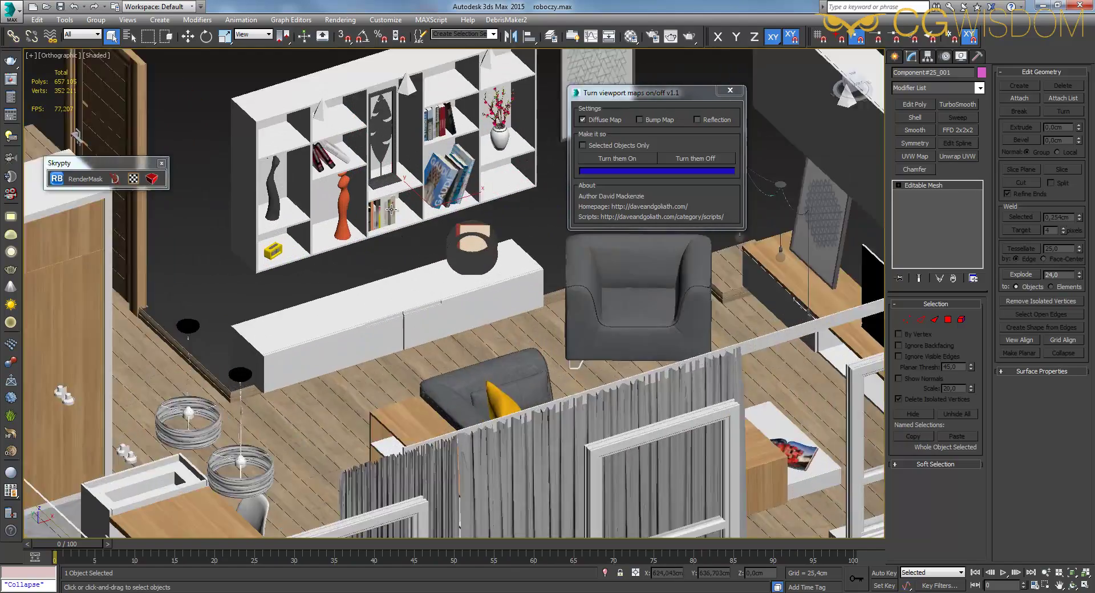
{"action": "scroll", "coordinate": [382, 205], "scroll_direction": "up", "scroll_amount": 2}
{"action": "scroll", "coordinate": [383, 204], "scroll_direction": "down", "scroll_amount": 2}
{"action": "scroll", "coordinate": [383, 204], "scroll_direction": "down", "scroll_amount": 1}
{"action": "mouse_move", "coordinate": [383, 217]}
{"action": "middle_mouse_down"}
{"action": "mouse_move", "coordinate": [492, 236]}
{"action": "mouse_move", "coordinate": [189, 201]}
{"action": "middle_mouse_up"}
{"action": "scroll", "coordinate": [492, 236], "scroll_direction": "down", "scroll_amount": 3}
{"action": "scroll", "coordinate": [492, 235], "scroll_direction": "down", "scroll_amount": 2}
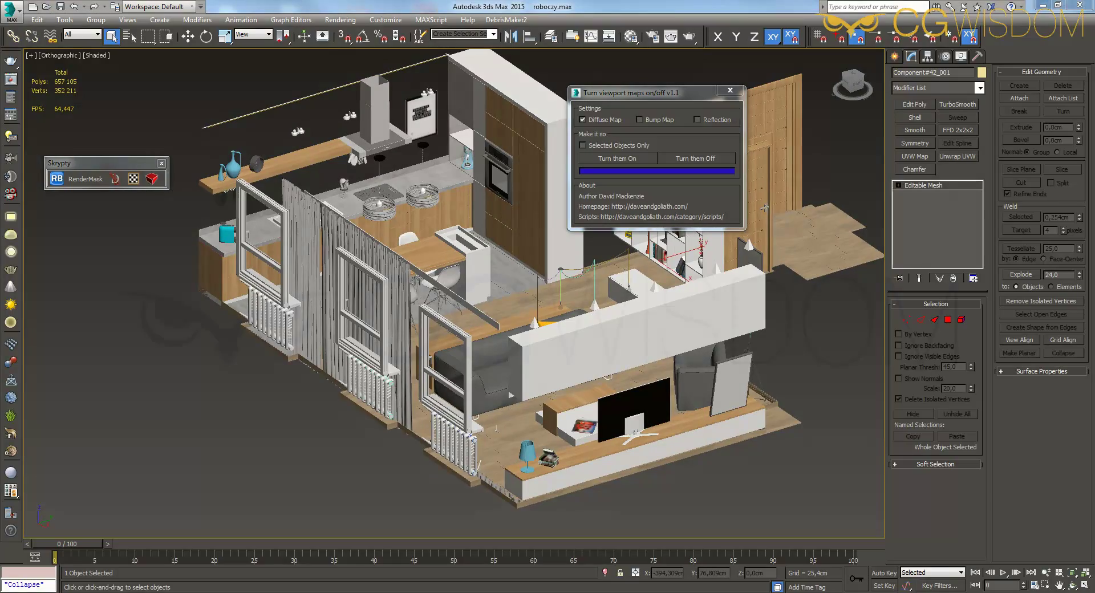